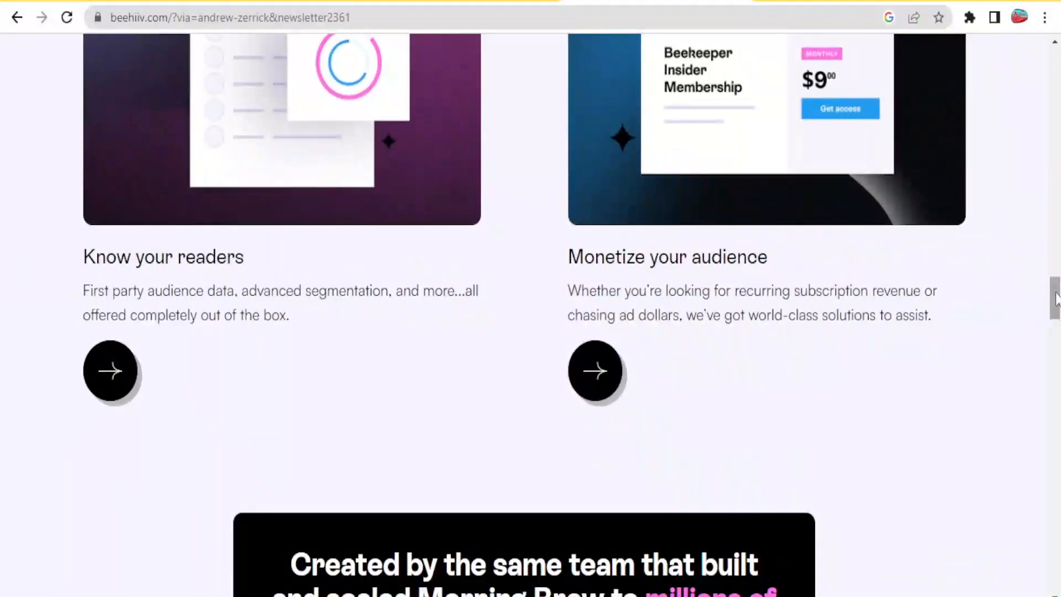
Examine the home page's feature suite, browsing the feature cards from Advanced Customization through to Multiple Team Members.
{"action": "left_click_drag", "start_coordinate": [1055, 298], "coordinate": [1057, 344]}
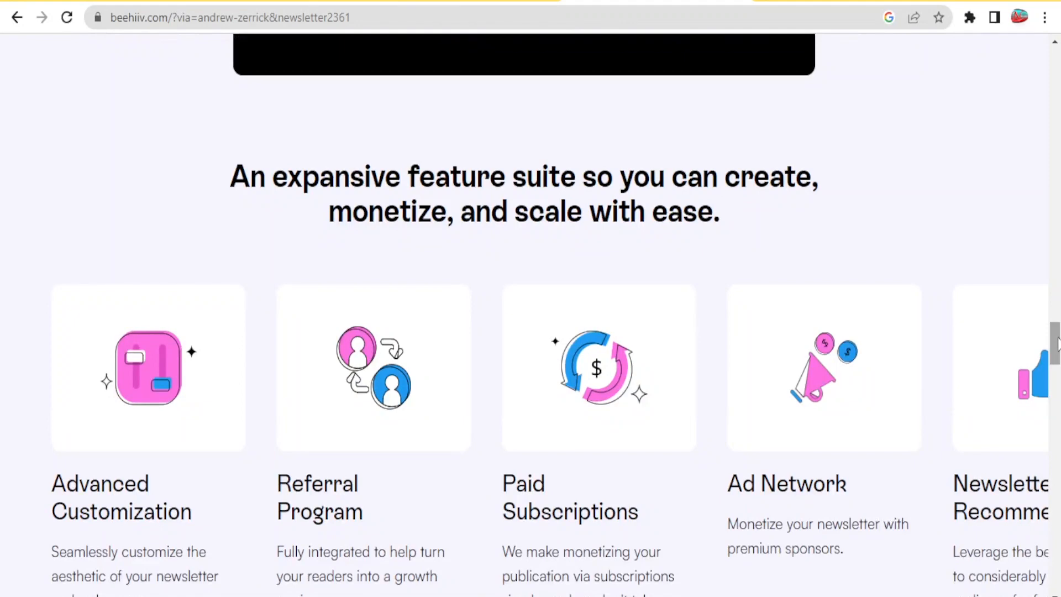
{"action": "left_click_drag", "start_coordinate": [1057, 348], "coordinate": [1056, 367]}
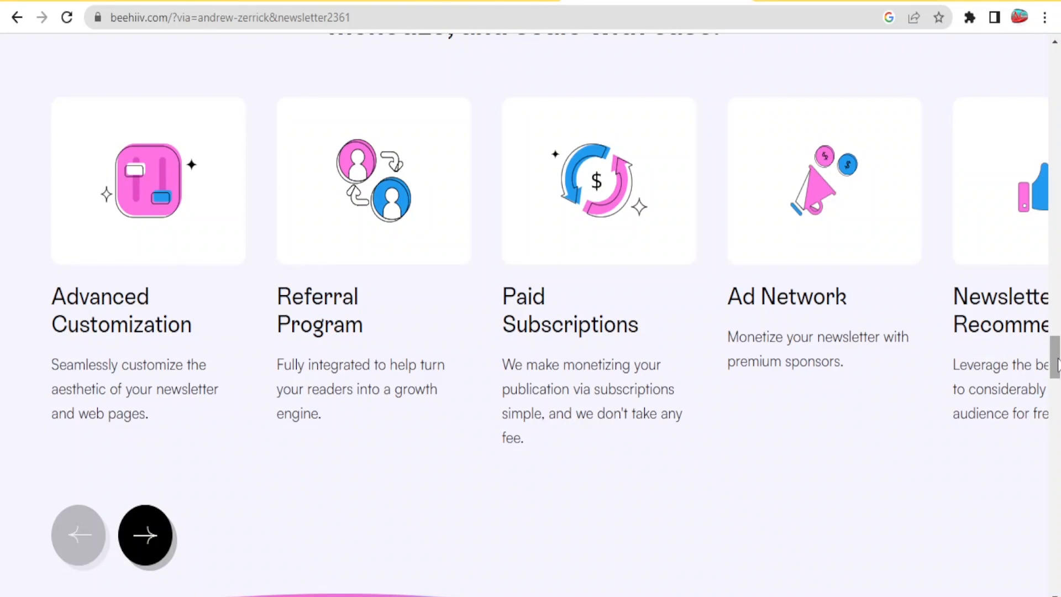
{"action": "left_click_drag", "start_coordinate": [1057, 365], "coordinate": [1057, 372]}
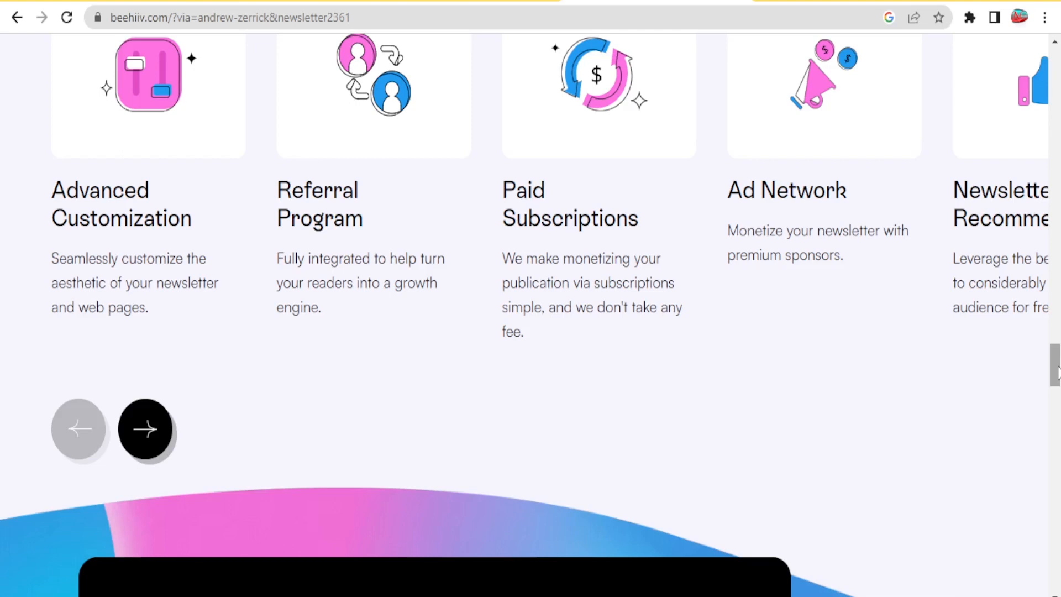
{"action": "left_click_drag", "start_coordinate": [1057, 372], "coordinate": [1056, 367]}
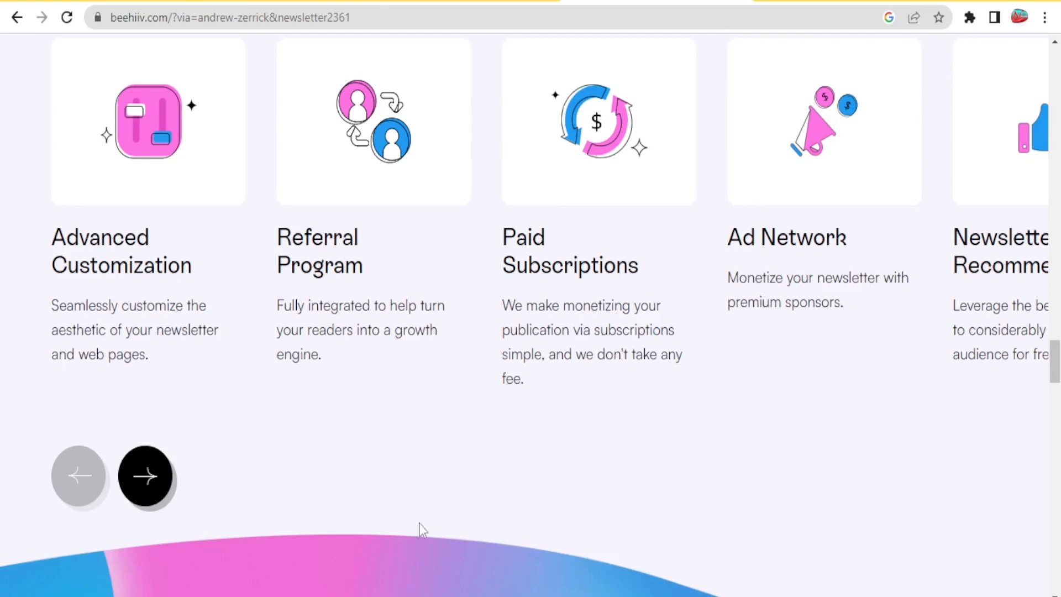
{"action": "left_click", "coordinate": [143, 485]}
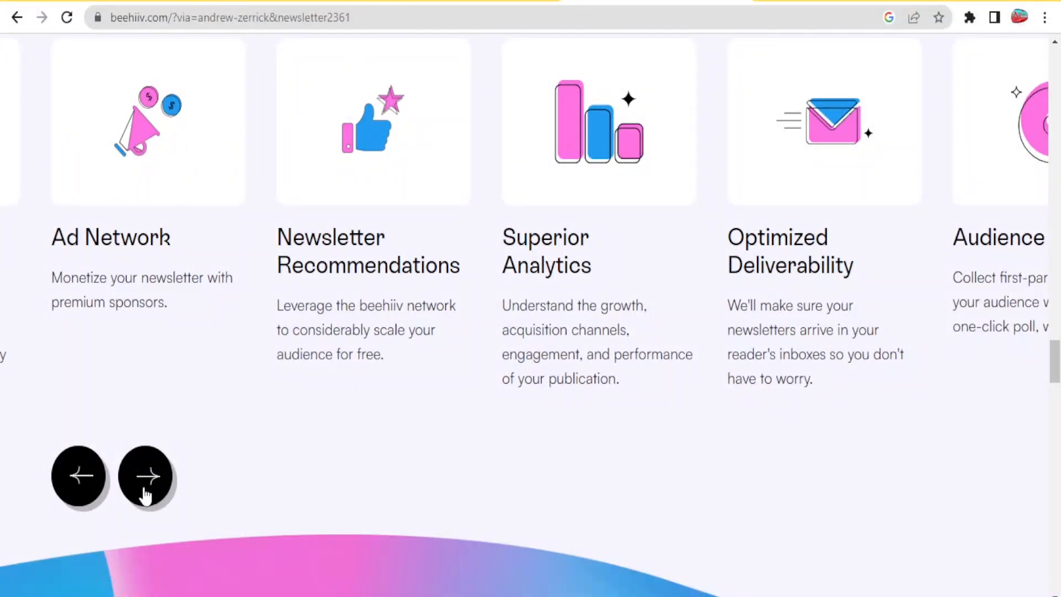
{"action": "left_click", "coordinate": [146, 476]}
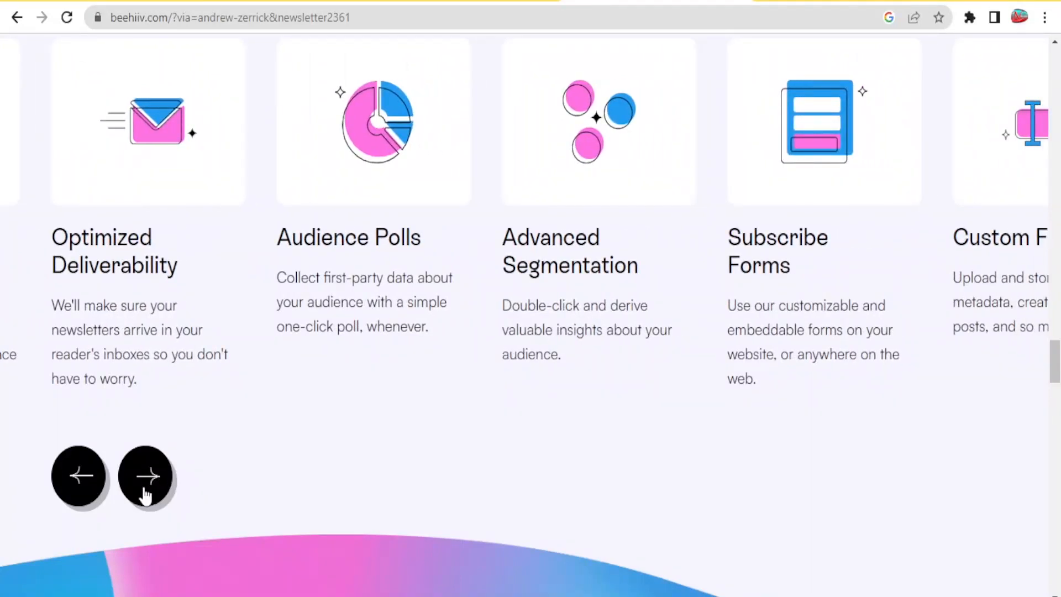
{"action": "left_click", "coordinate": [145, 486]}
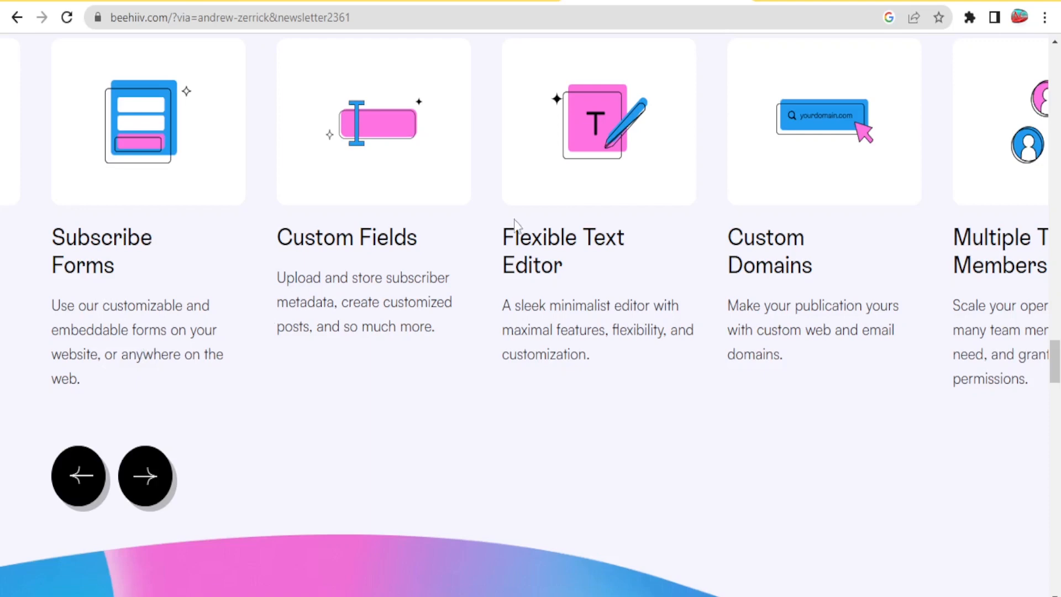
{"action": "left_click", "coordinate": [158, 476]}
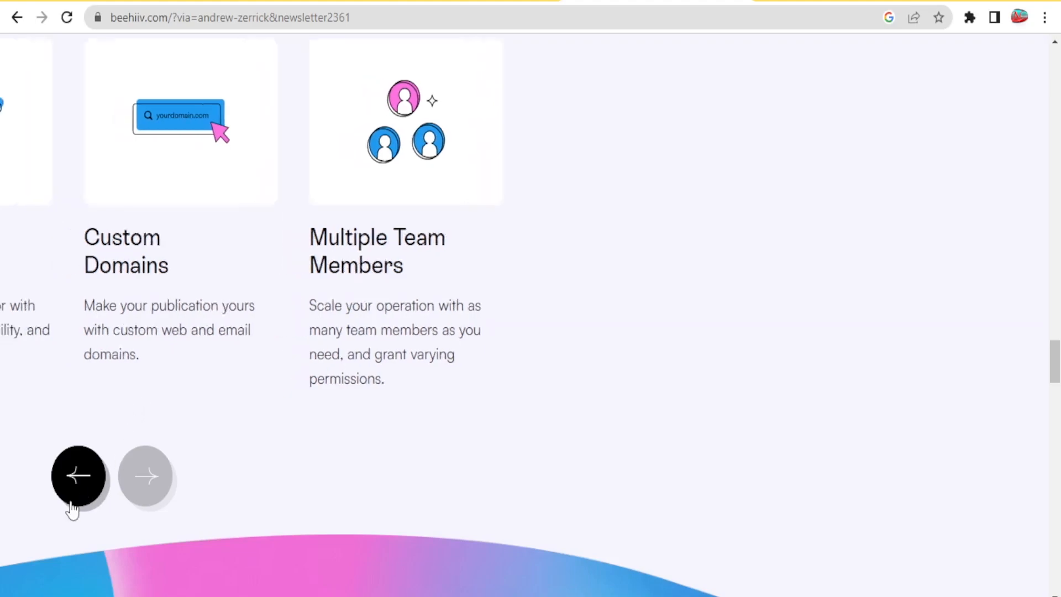
Return to the head of the home page and start signing up for a new account.
{"action": "scroll", "coordinate": [71, 509], "scroll_direction": "up", "scroll_amount": 15}
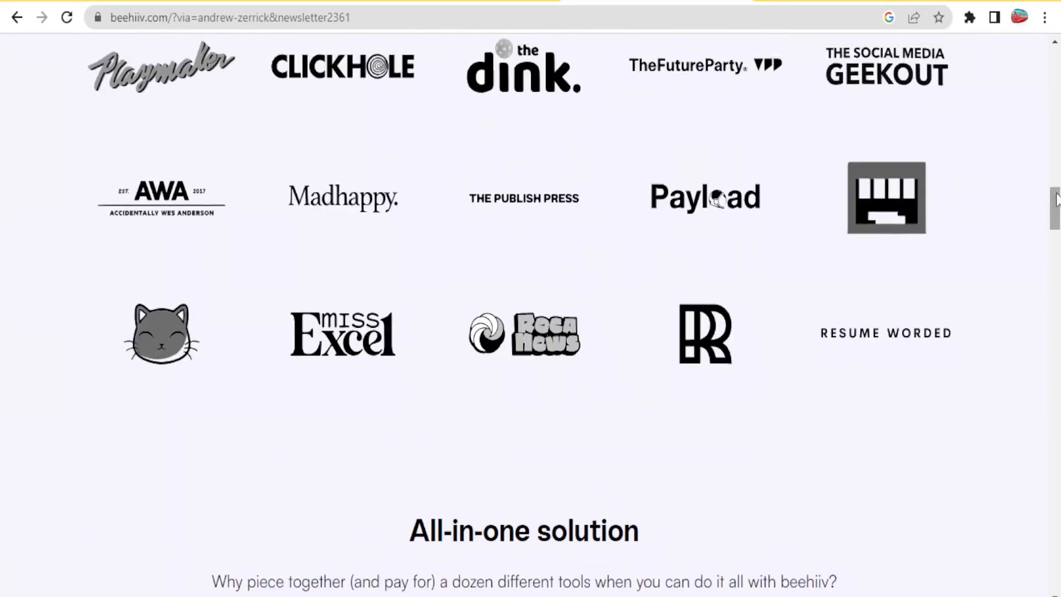
{"action": "left_click_drag", "start_coordinate": [1055, 210], "coordinate": [1053, 52]}
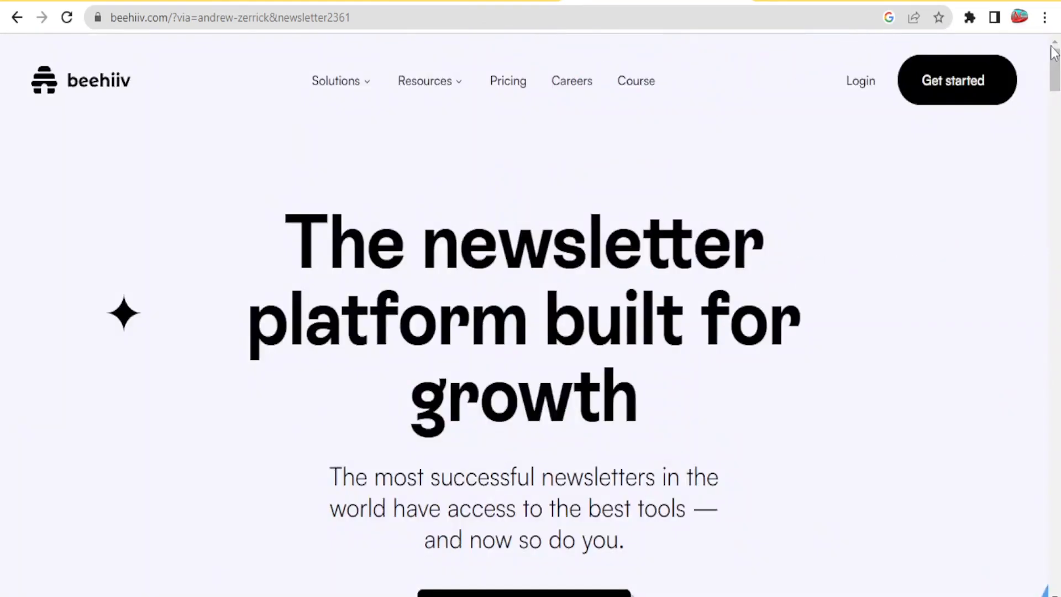
{"action": "left_click", "coordinate": [953, 84]}
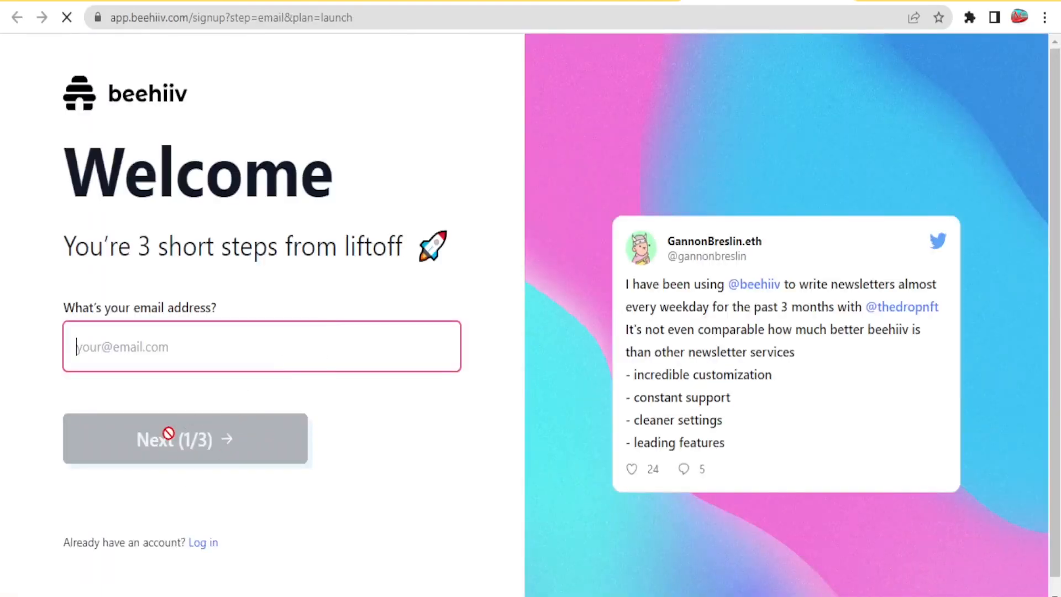
Enter an email address as the first of the sign-up form's three steps.
{"action": "type", "text": "beehiiv"}
{"action": "key", "text": "BackSpace"}
{"action": "key", "text": "BackSpace"}
{"action": "key", "text": "BackSpace"}
{"action": "key", "text": "BackSpace"}
{"action": "key", "text": "BackSpace"}
{"action": "key", "text": "BackSpace"}
{"action": "key", "text": "BackSpace"}
{"action": "type", "text": "ygygygygy@"}
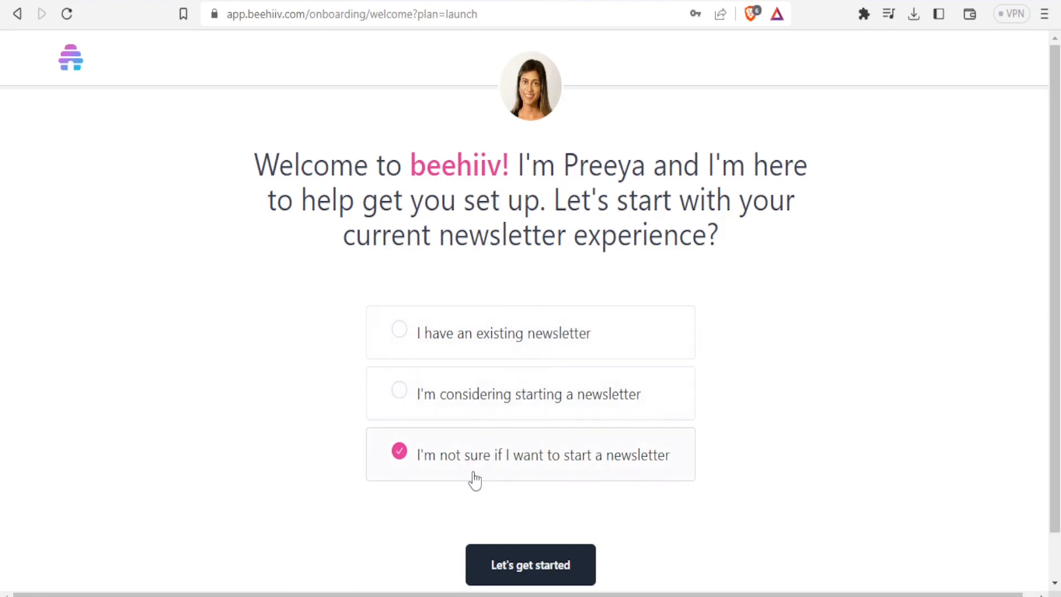
Submit "I'm not sure if I want to start a newsletter" as the newsletter experience and start the 14-day premium trial.
{"action": "left_click", "coordinate": [546, 564]}
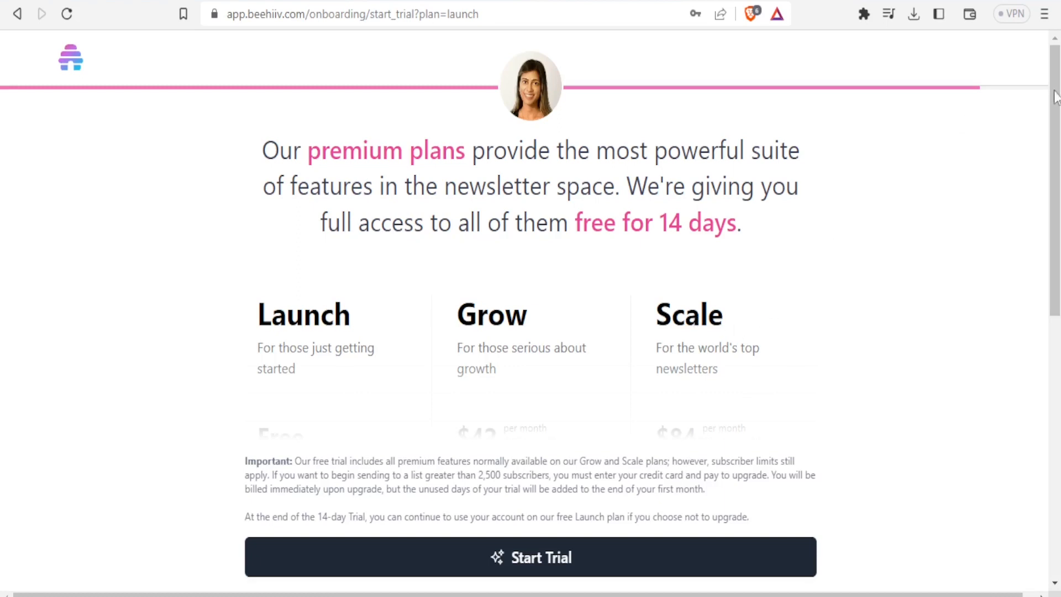
{"action": "left_click_drag", "start_coordinate": [1056, 100], "coordinate": [1057, 244]}
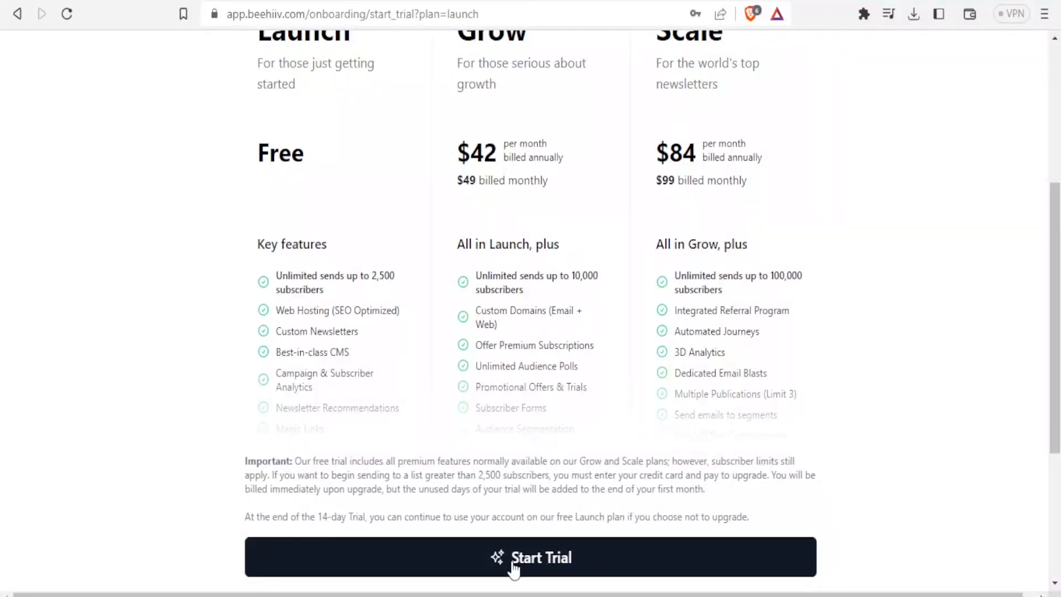
{"action": "left_click", "coordinate": [514, 569]}
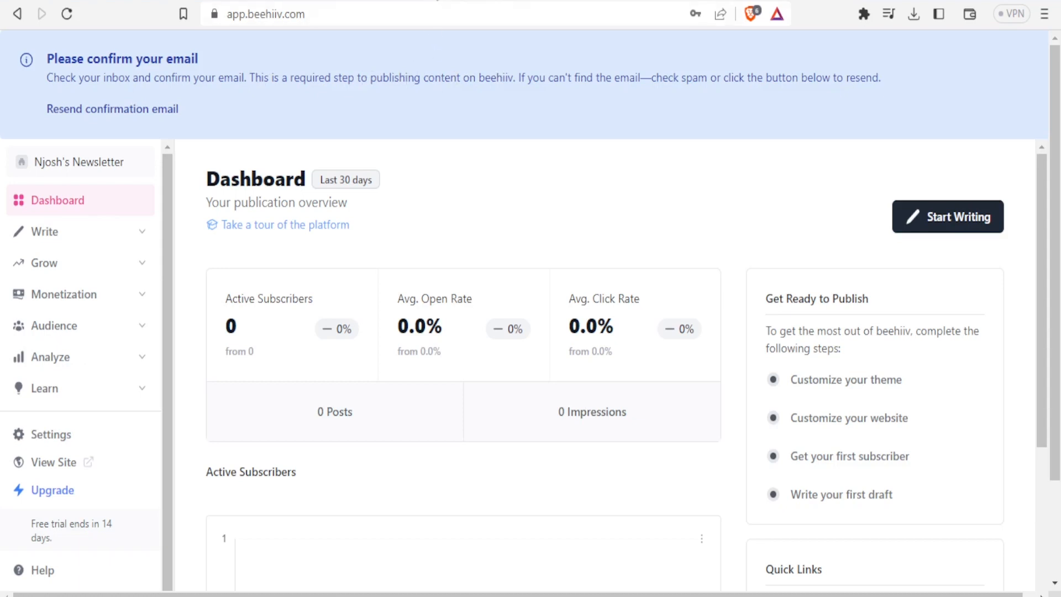
Switch to the Temp Mail inbox, open beehiiv's "Please Confirm Your Email" message and confirm the account's email.
{"action": "left_click", "coordinate": [437, 0]}
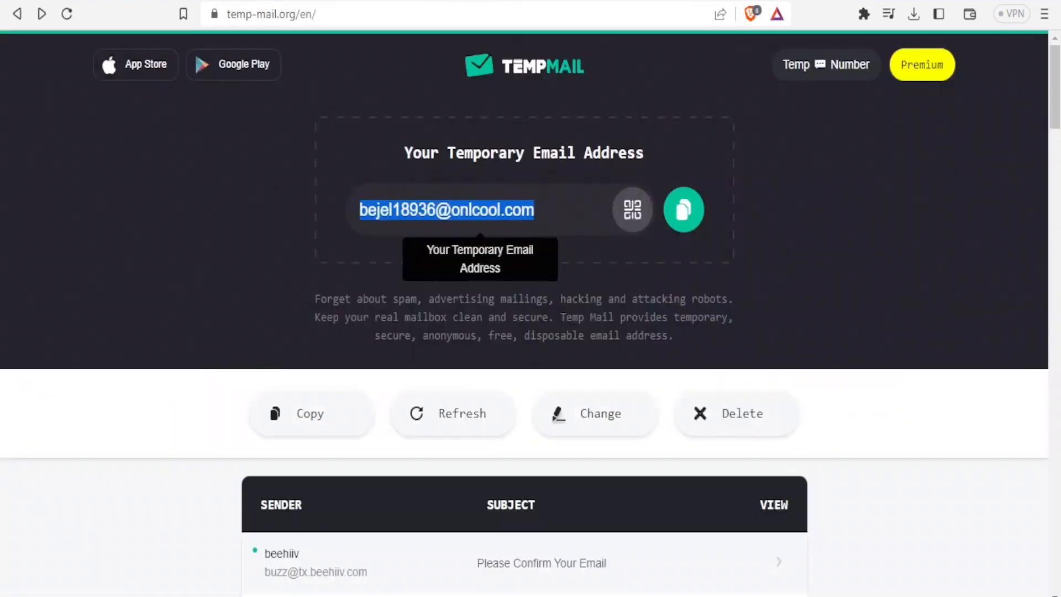
{"action": "left_click", "coordinate": [488, 563]}
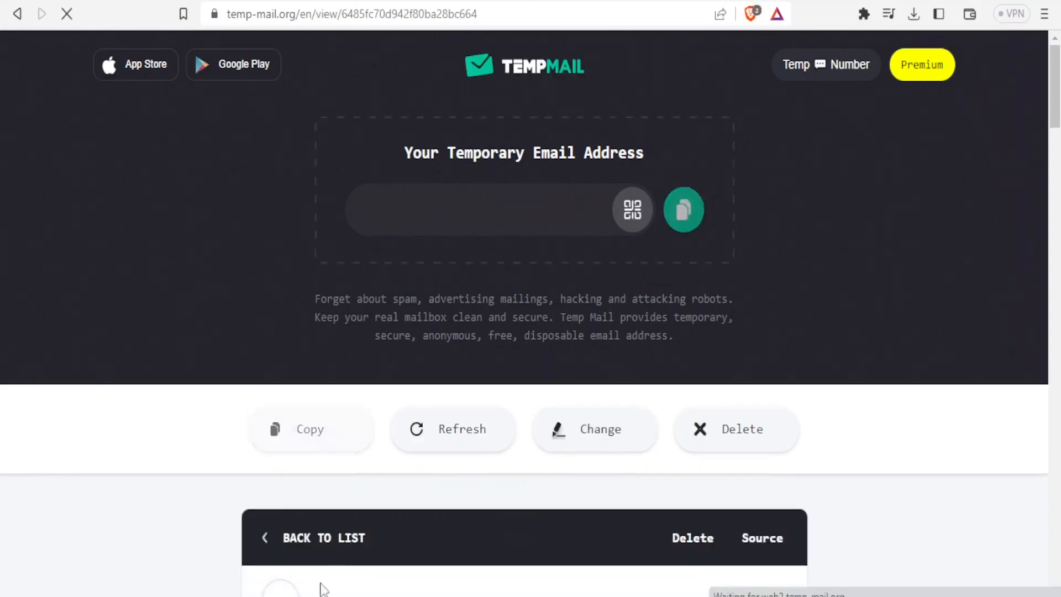
{"action": "left_click_drag", "start_coordinate": [1057, 105], "coordinate": [1057, 168]}
{"action": "left_click", "coordinate": [348, 417]}
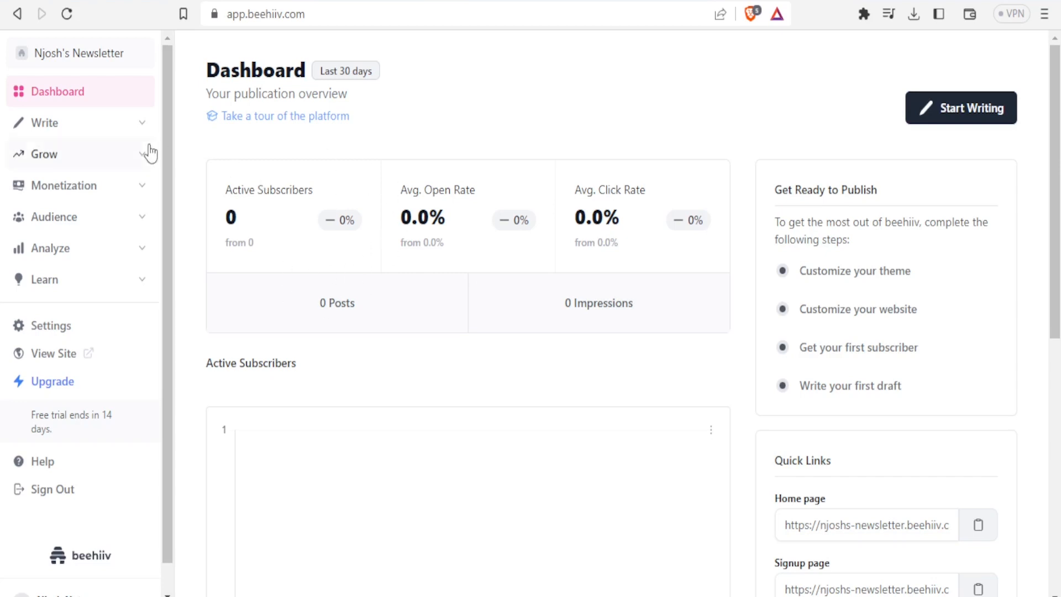
Go to the publication's Posts page and start writing a new post.
{"action": "left_click", "coordinate": [69, 132]}
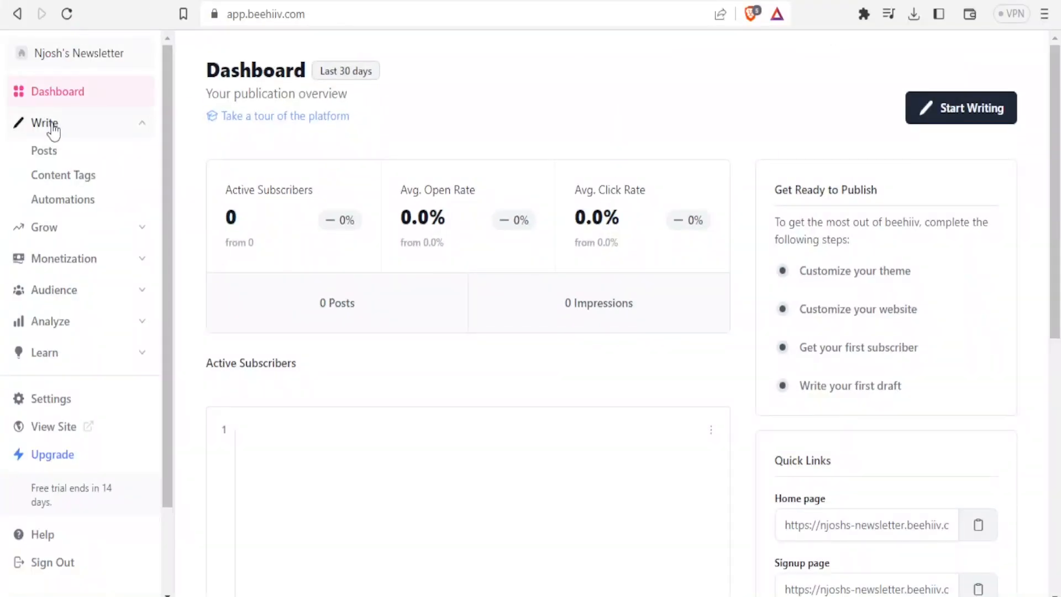
{"action": "left_click", "coordinate": [60, 158]}
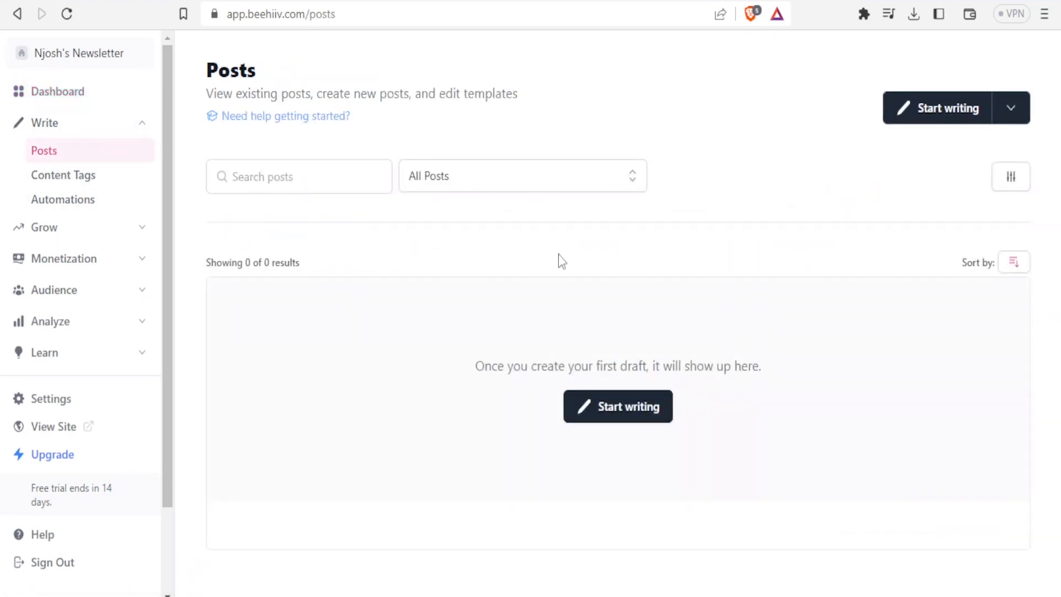
{"action": "left_click", "coordinate": [630, 407]}
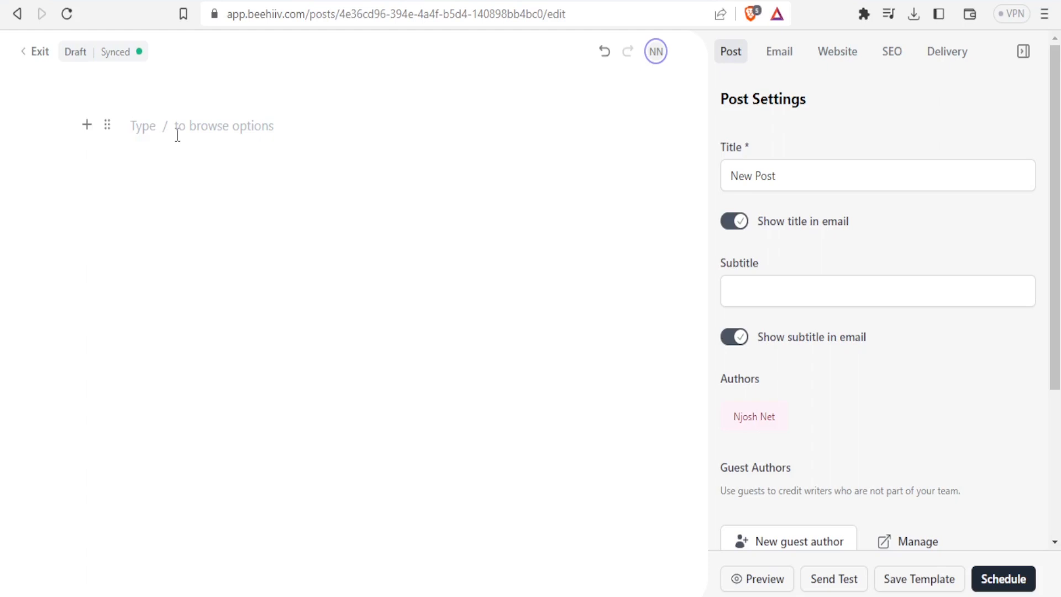
Insert a bullet list in the post body with the items "jkjhhhihh", "jjjjnjnnk" and "hbbbjbbb".
{"action": "type", "text": "/"}
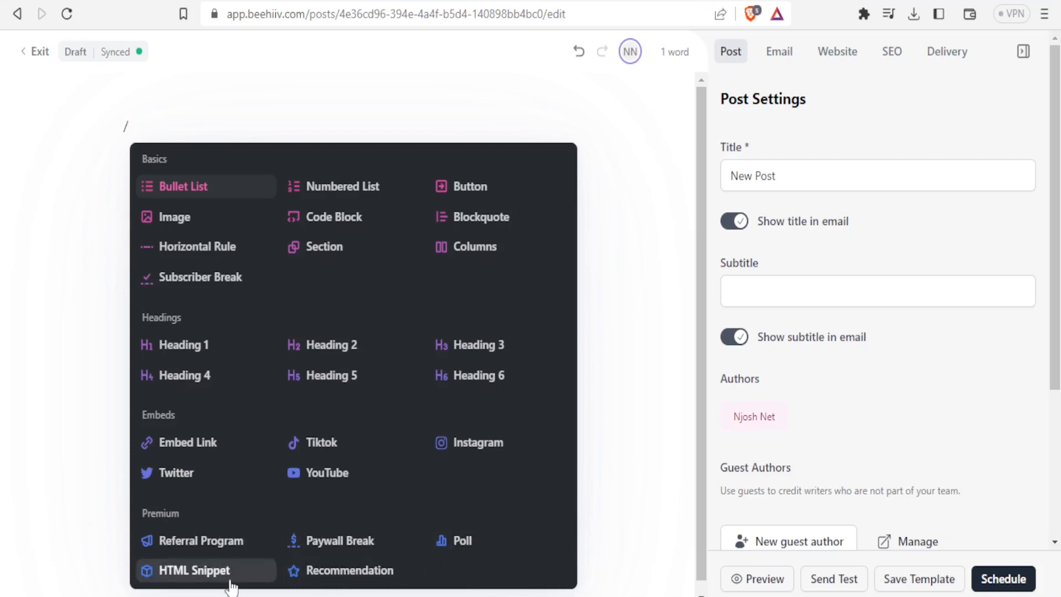
{"action": "left_click", "coordinate": [212, 194]}
{"action": "type", "text": "jkjhhhihh"}
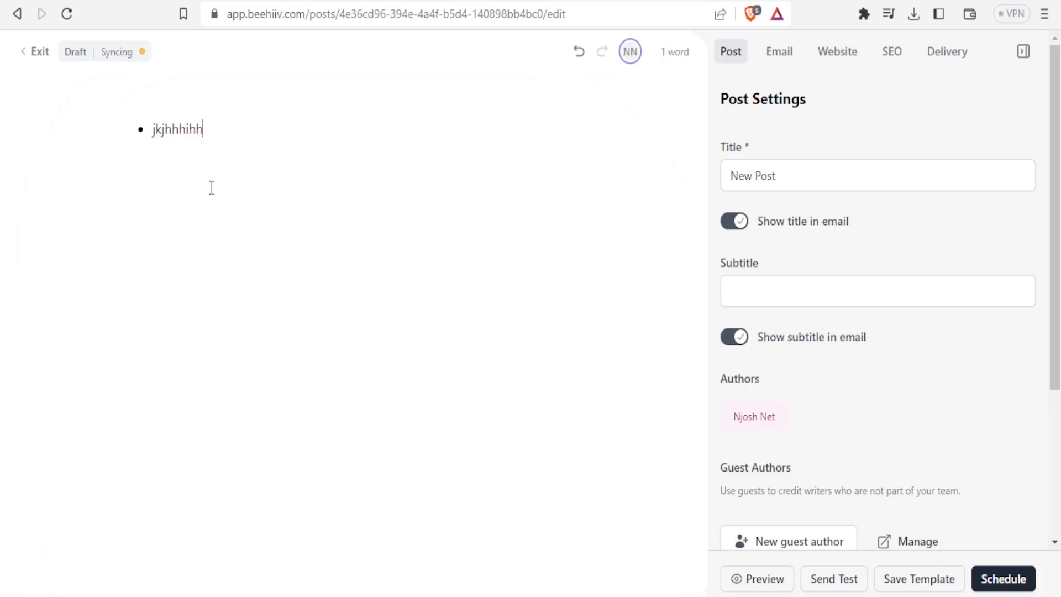
{"action": "key", "text": "Return"}
{"action": "type", "text": "jjjnjnnk"}
{"action": "key", "text": "Return"}
{"action": "type", "text": "hbbbjbbb"}
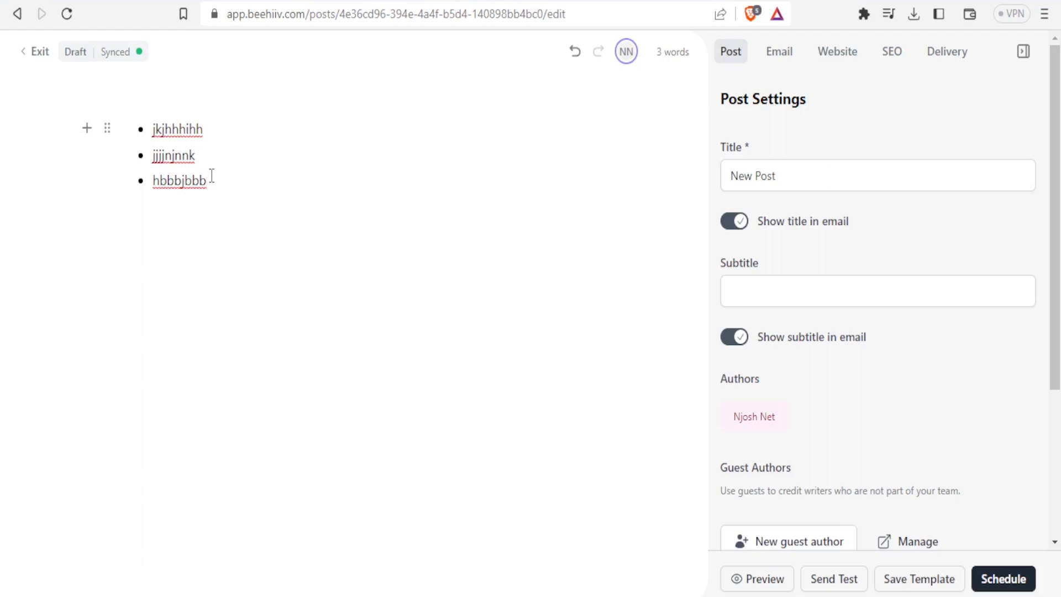
Set the post's title to "Test 1" and its subtitle to "Part a".
{"action": "left_click", "coordinate": [784, 176]}
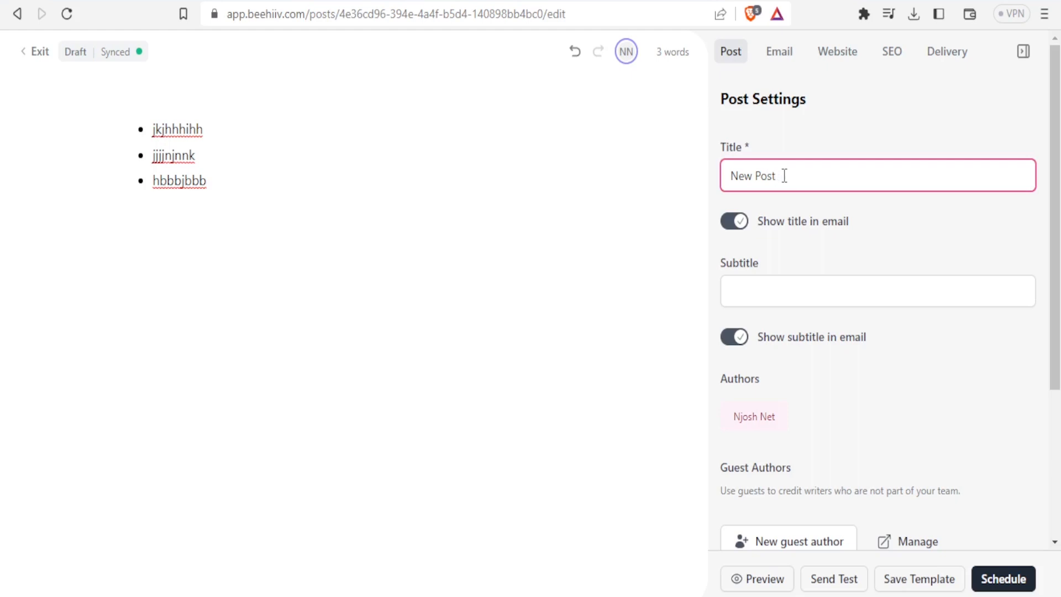
{"action": "left_click_drag", "start_coordinate": [784, 176], "coordinate": [675, 176]}
{"action": "type", "text": "Test 1"}
{"action": "left_click", "coordinate": [756, 292]}
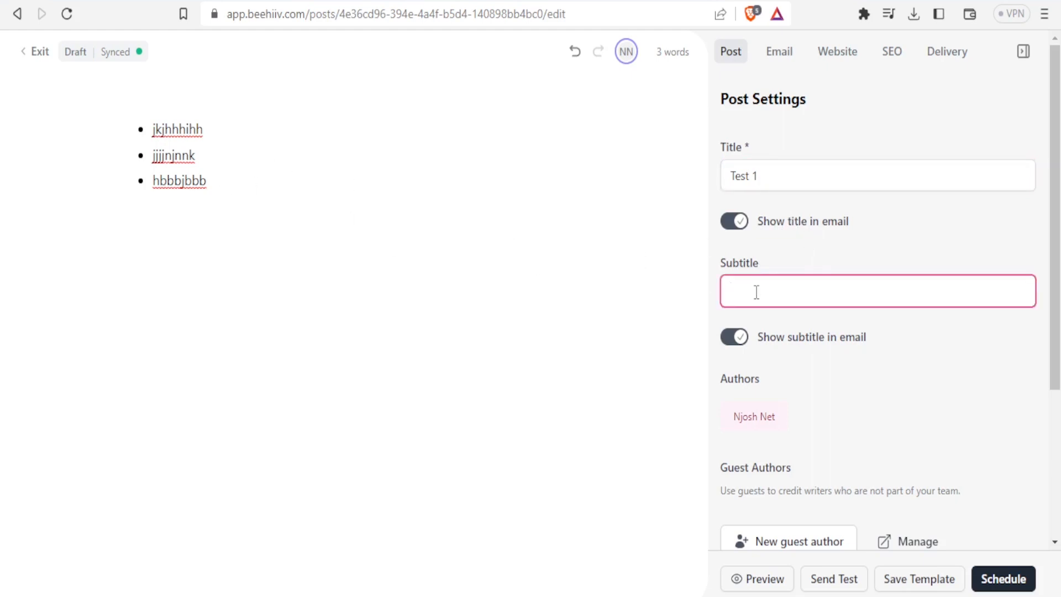
{"action": "type", "text": "Part"}
{"action": "left_click_drag", "start_coordinate": [1054, 219], "coordinate": [1049, 339]}
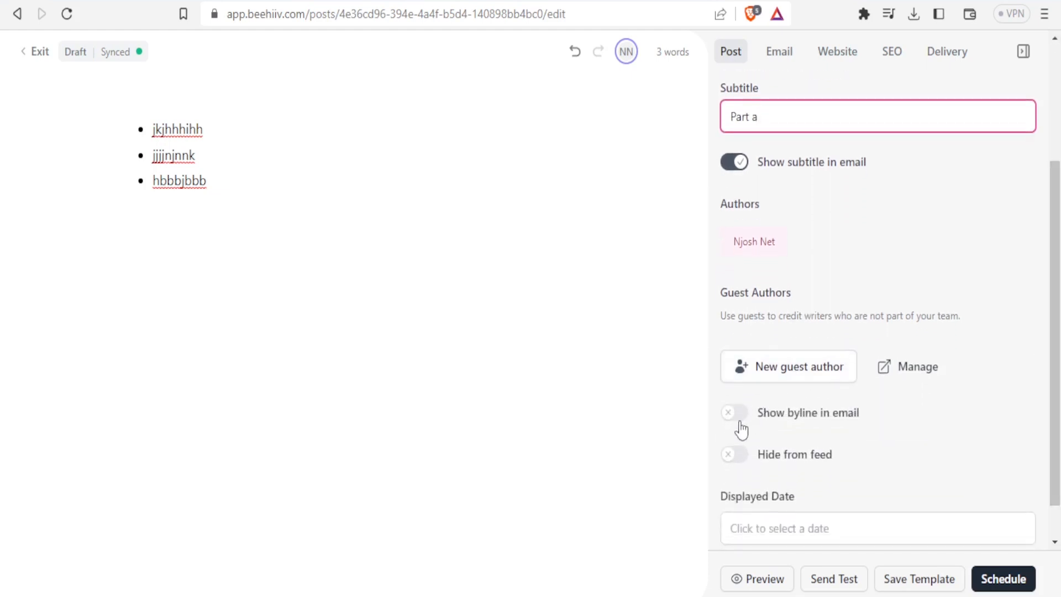
{"action": "left_click", "coordinate": [779, 372]}
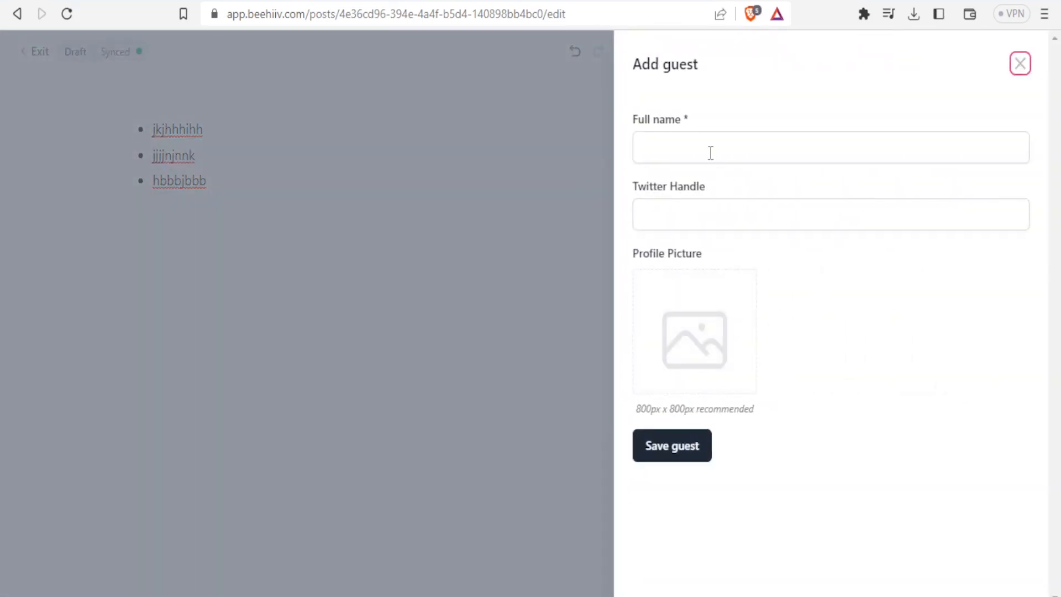
{"action": "left_click", "coordinate": [711, 153]}
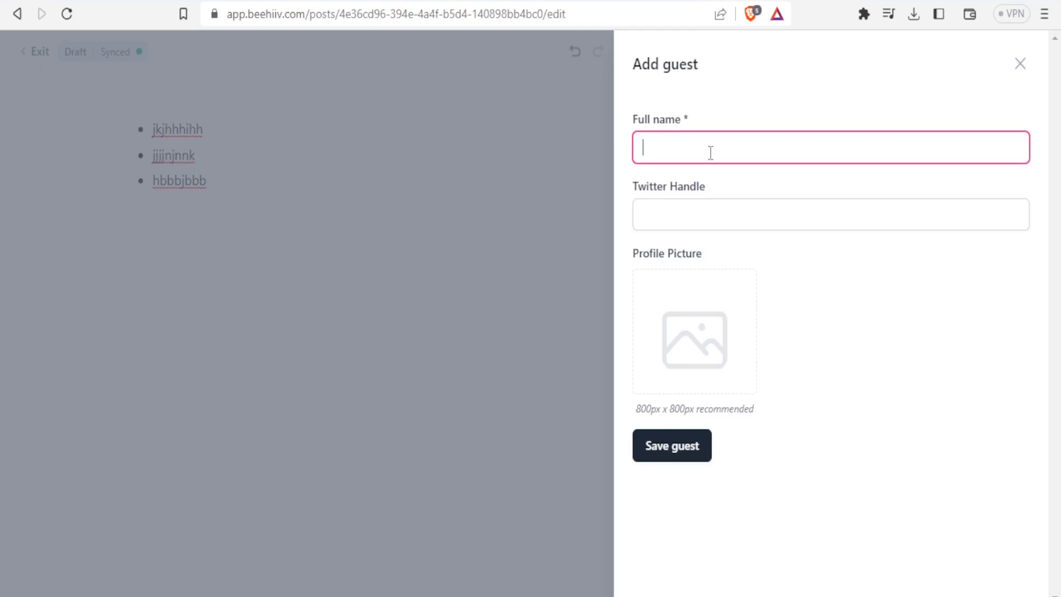
{"action": "left_click", "coordinate": [679, 206]}
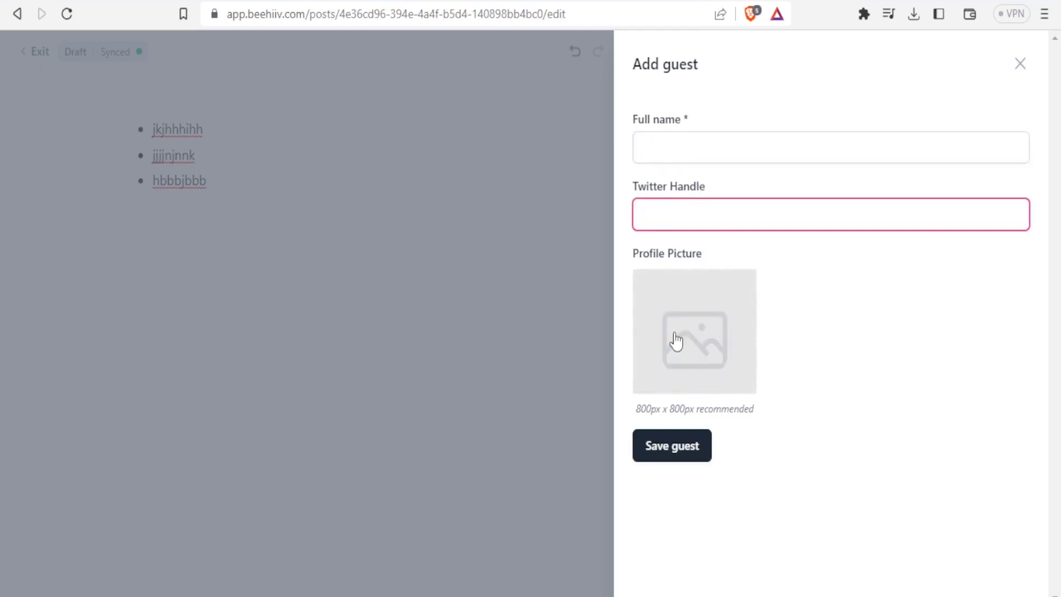
{"action": "left_click", "coordinate": [1020, 64]}
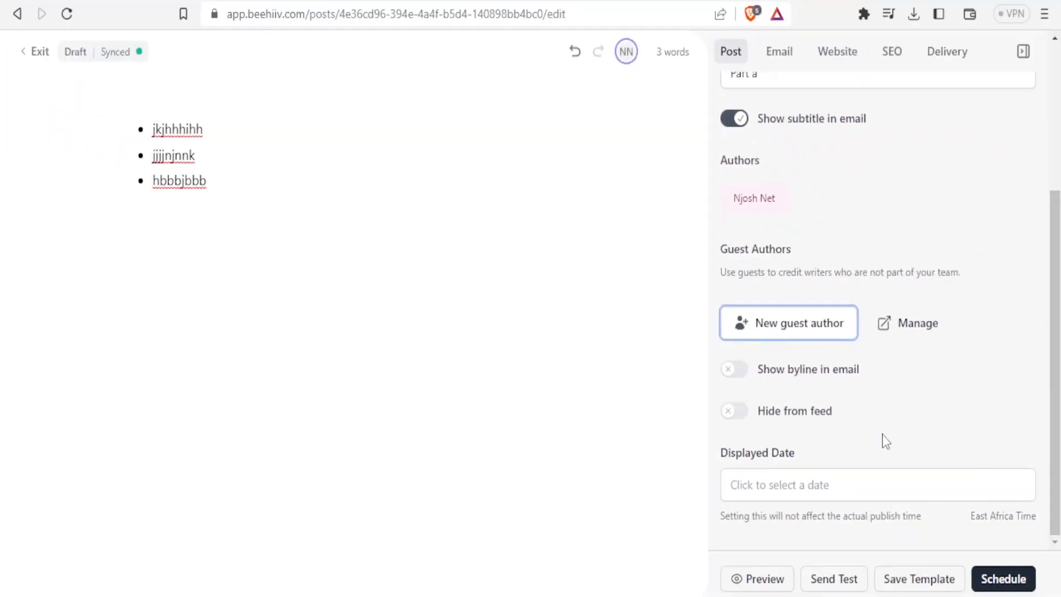
Set the post's displayed date to June 11, 2023 at 12:00 PM.
{"action": "left_click", "coordinate": [784, 485]}
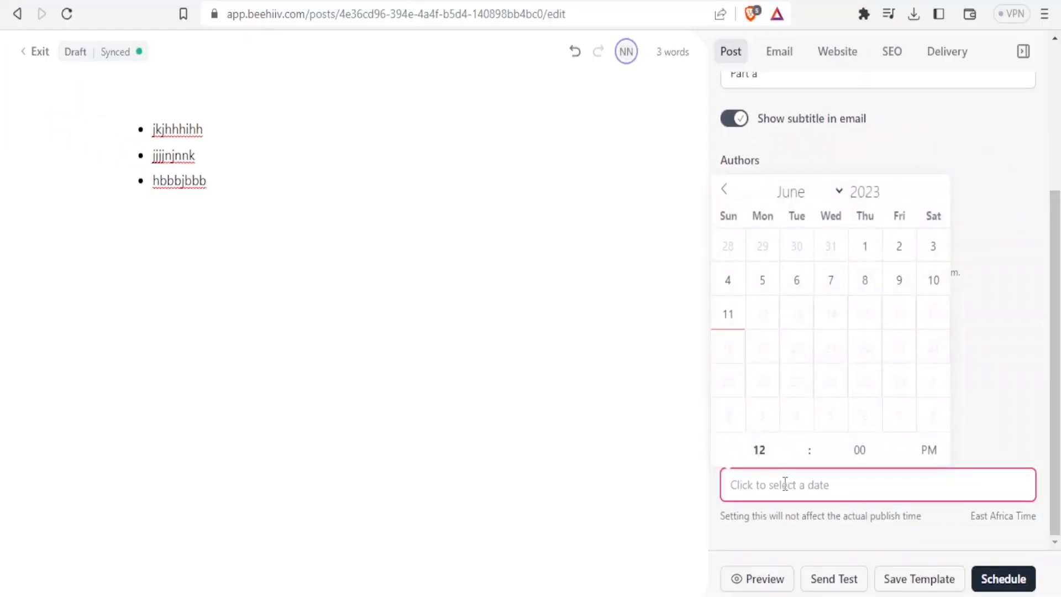
{"action": "left_click", "coordinate": [729, 319]}
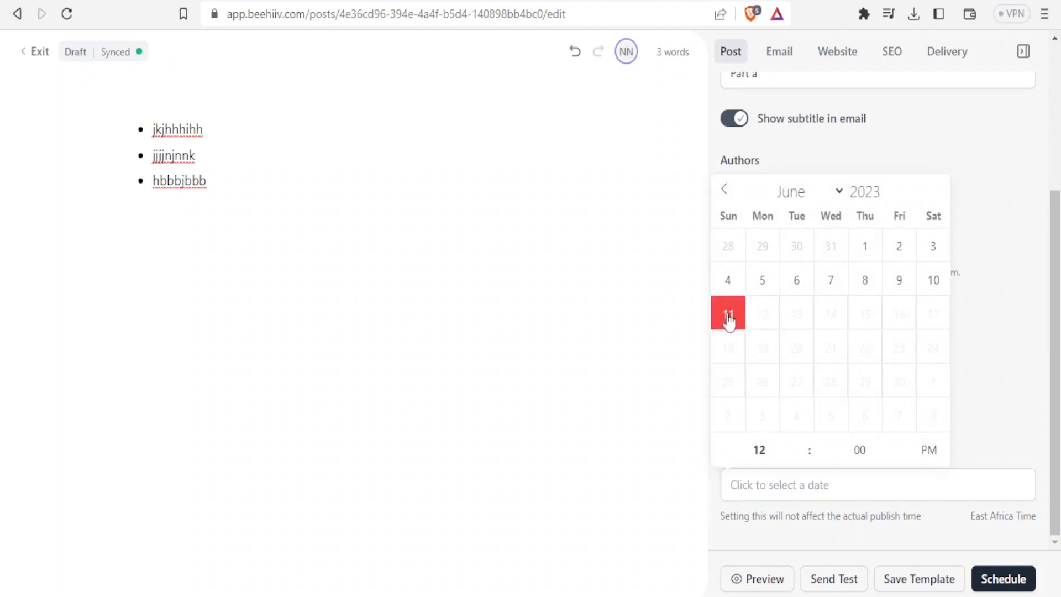
{"action": "left_click", "coordinate": [1020, 396]}
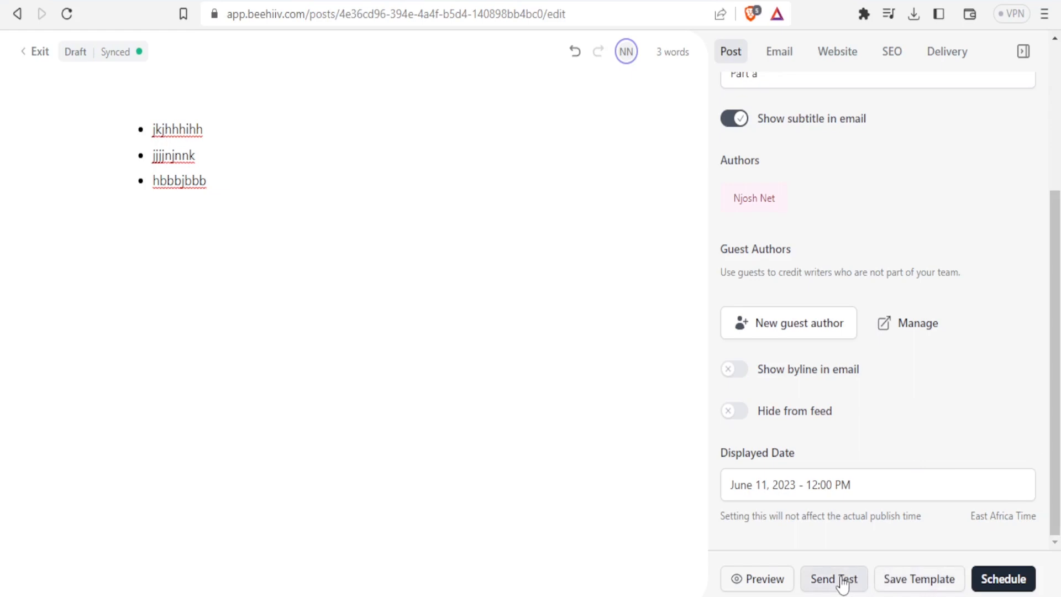
Try to schedule the post for publishing on June 12, 2023 at 8:10 PM.
{"action": "left_click", "coordinate": [984, 590]}
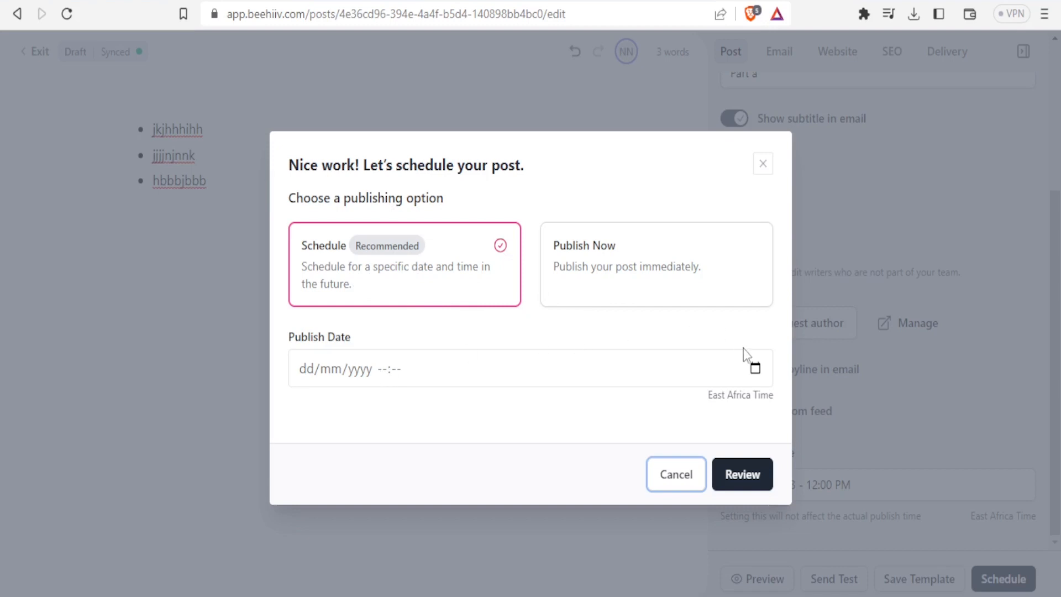
{"action": "left_click", "coordinate": [756, 369]}
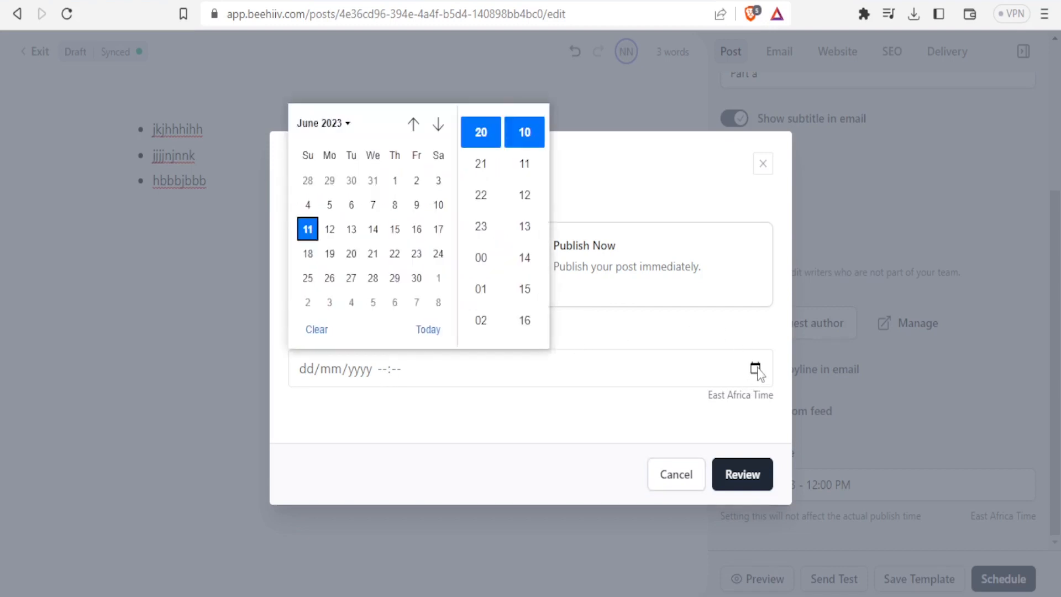
{"action": "left_click", "coordinate": [330, 229]}
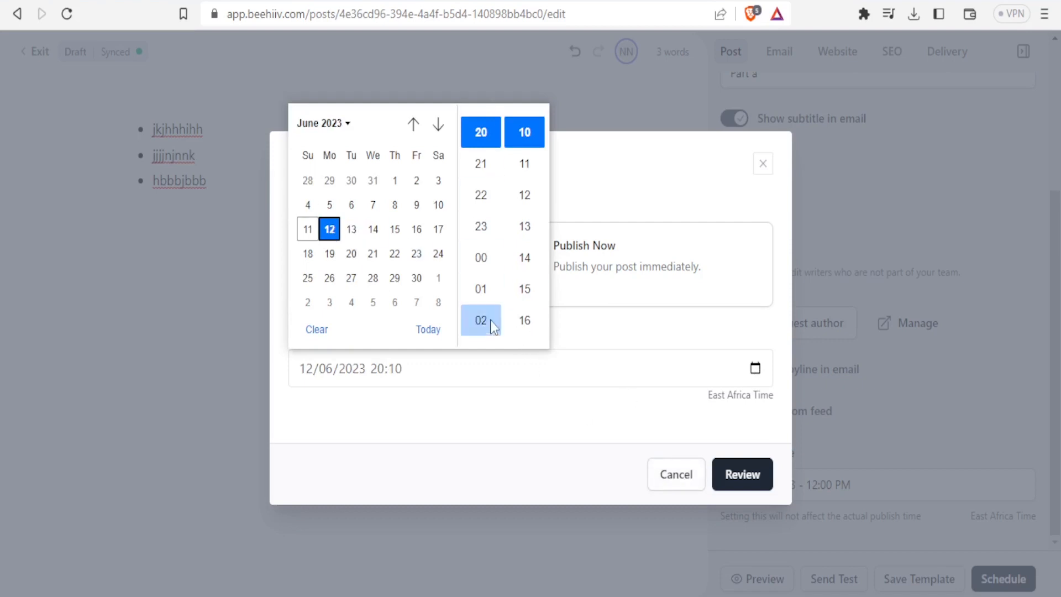
{"action": "left_click", "coordinate": [732, 481]}
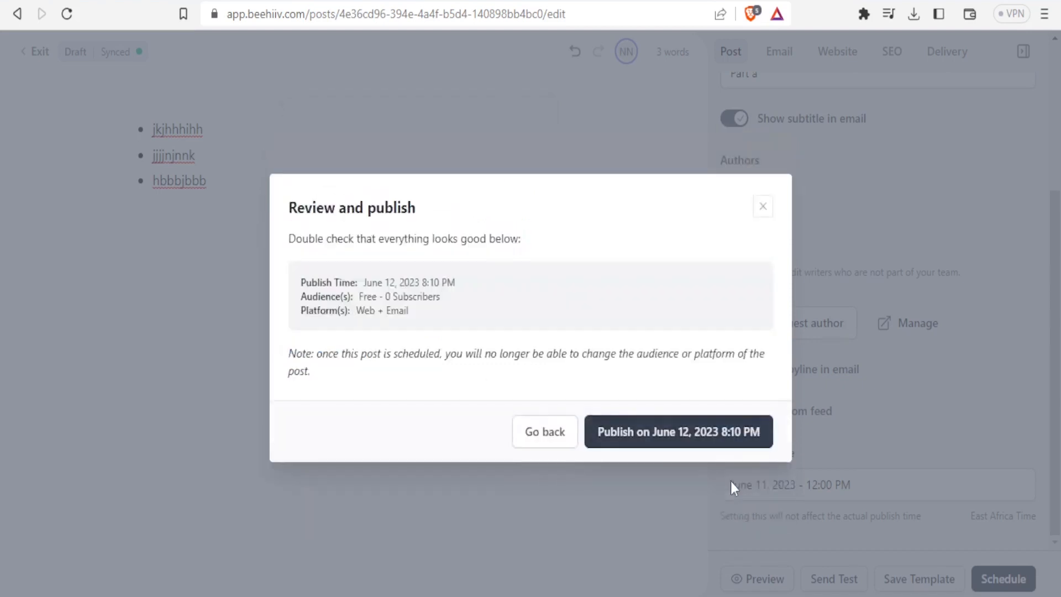
{"action": "left_click", "coordinate": [629, 440]}
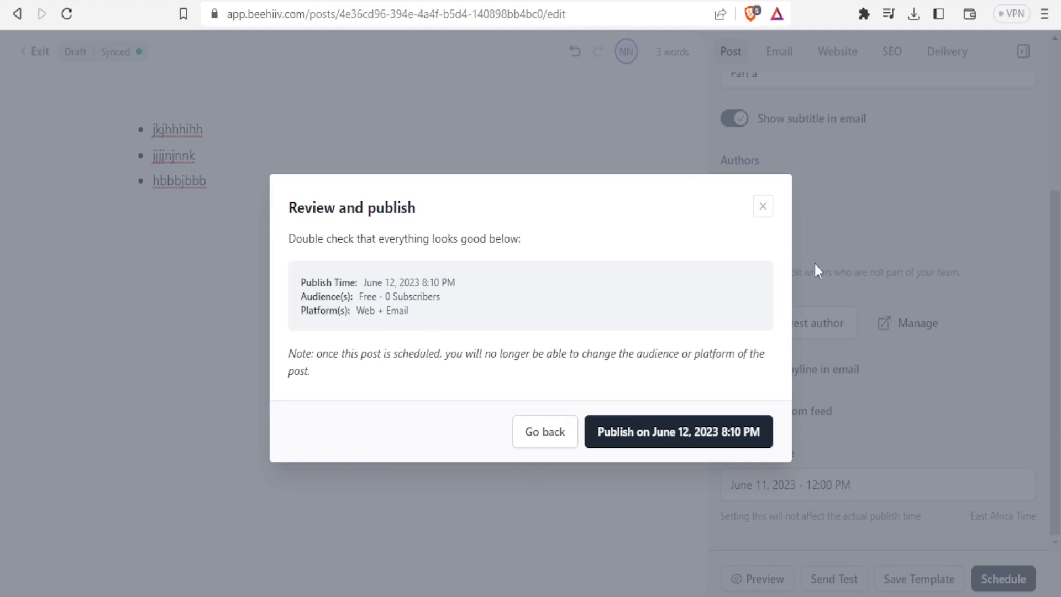
{"action": "left_click", "coordinate": [763, 207]}
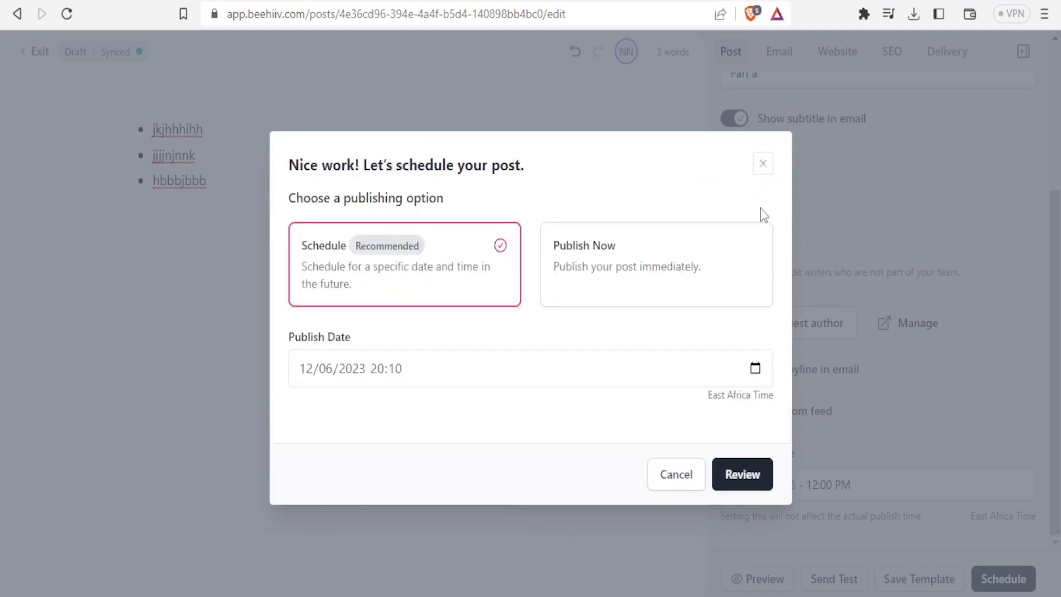
{"action": "left_click", "coordinate": [762, 163]}
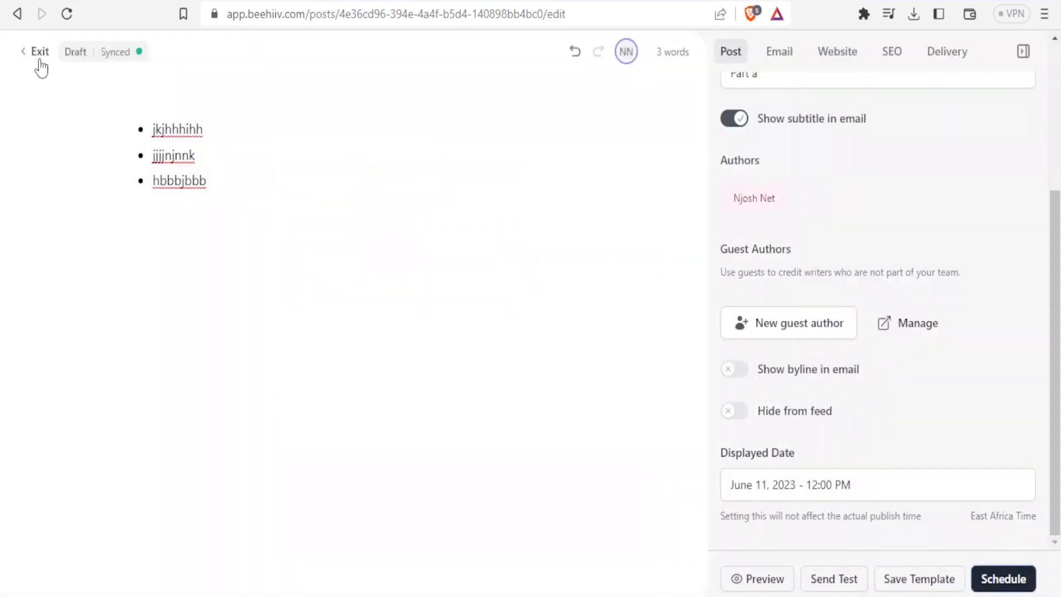
Exit the post editor and create a content tag named "Marketting" with the description "Business".
{"action": "left_click", "coordinate": [40, 51]}
{"action": "left_click", "coordinate": [74, 180]}
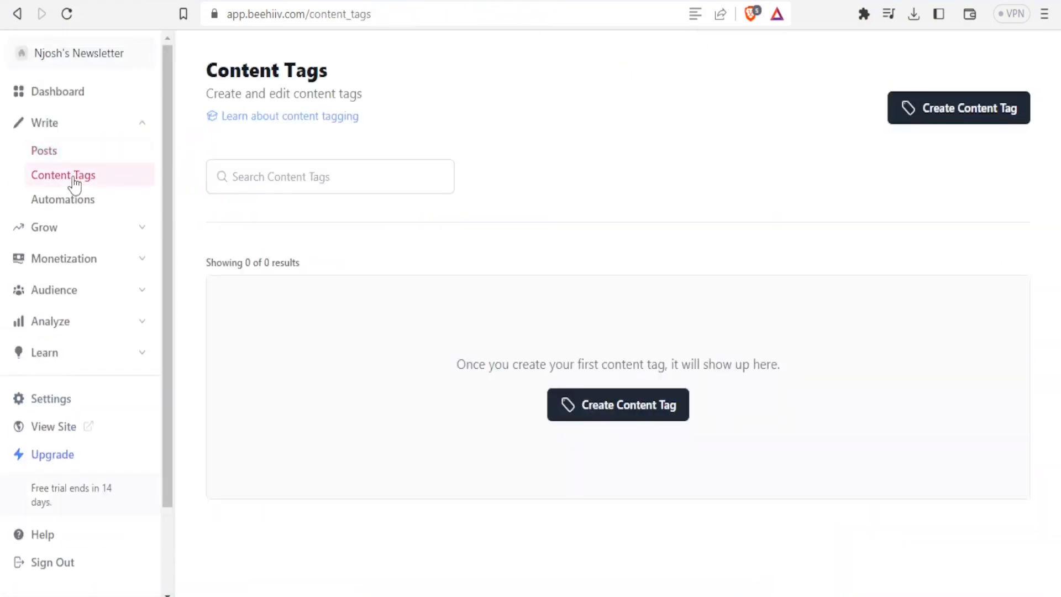
{"action": "left_click", "coordinate": [655, 416]}
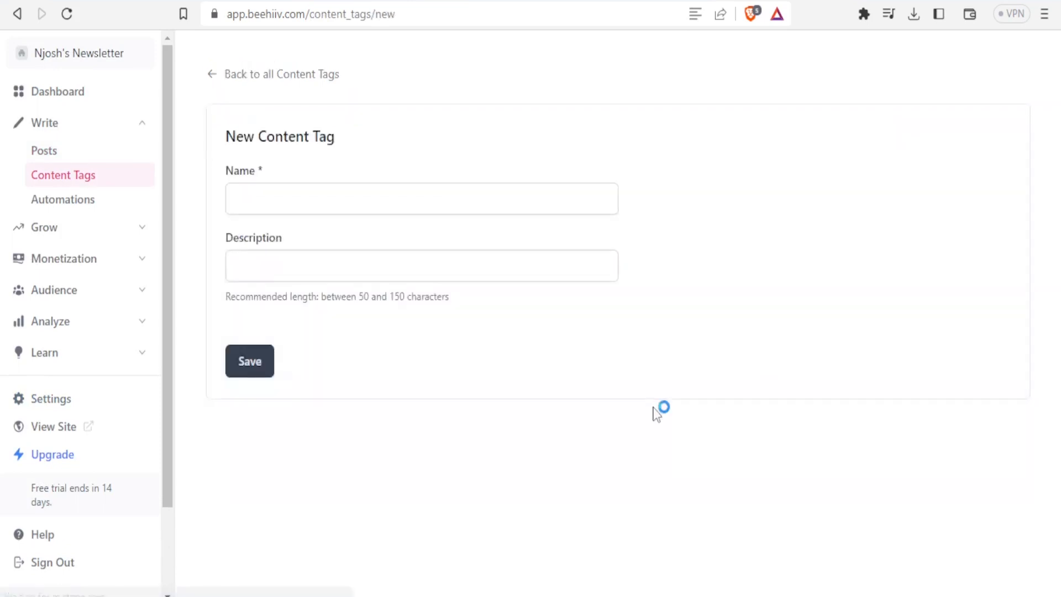
{"action": "left_click", "coordinate": [308, 194]}
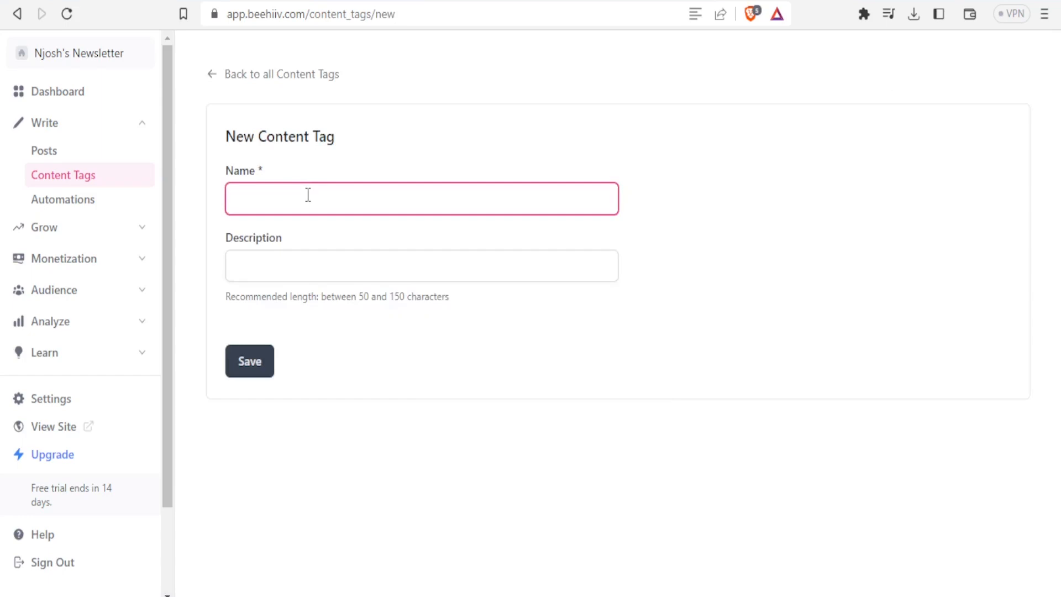
{"action": "type", "text": "Marketting"}
{"action": "left_click", "coordinate": [277, 258]}
{"action": "type", "text": "Business"}
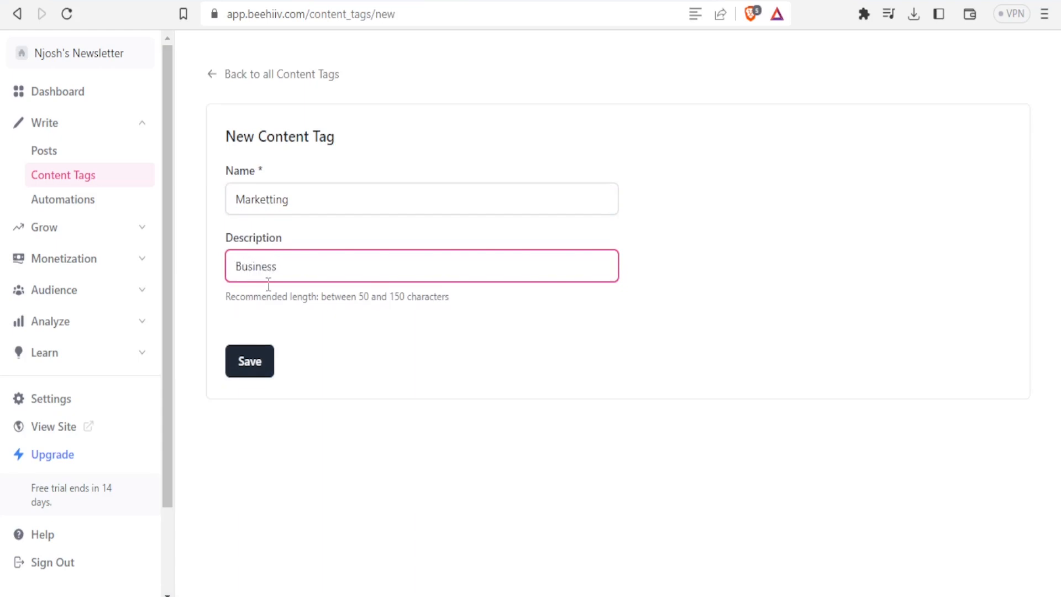
{"action": "left_click", "coordinate": [254, 359]}
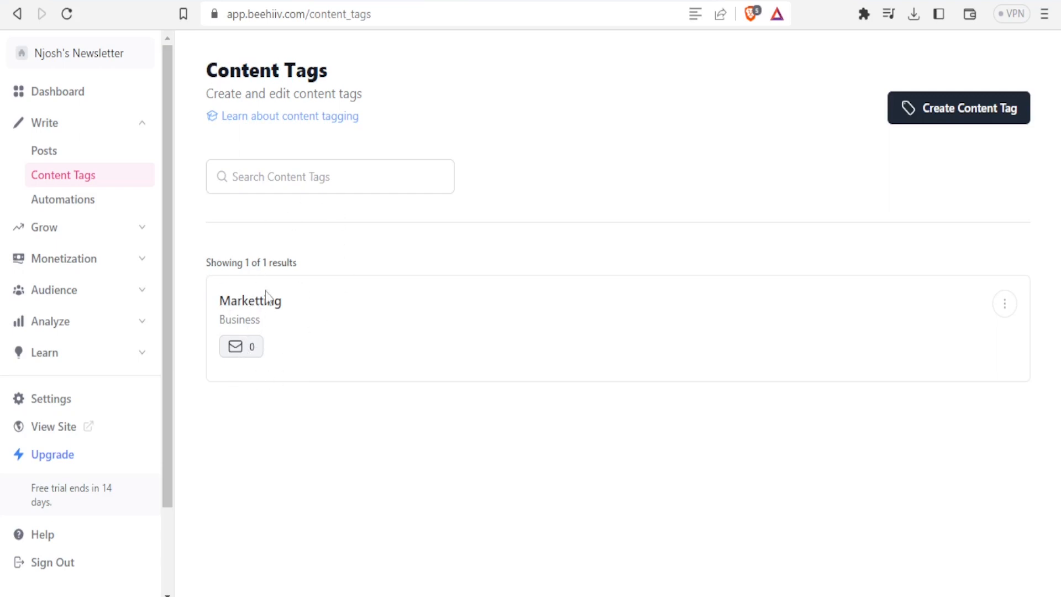
Create a new automation and rename it "Sharing Devotions".
{"action": "left_click", "coordinate": [67, 205]}
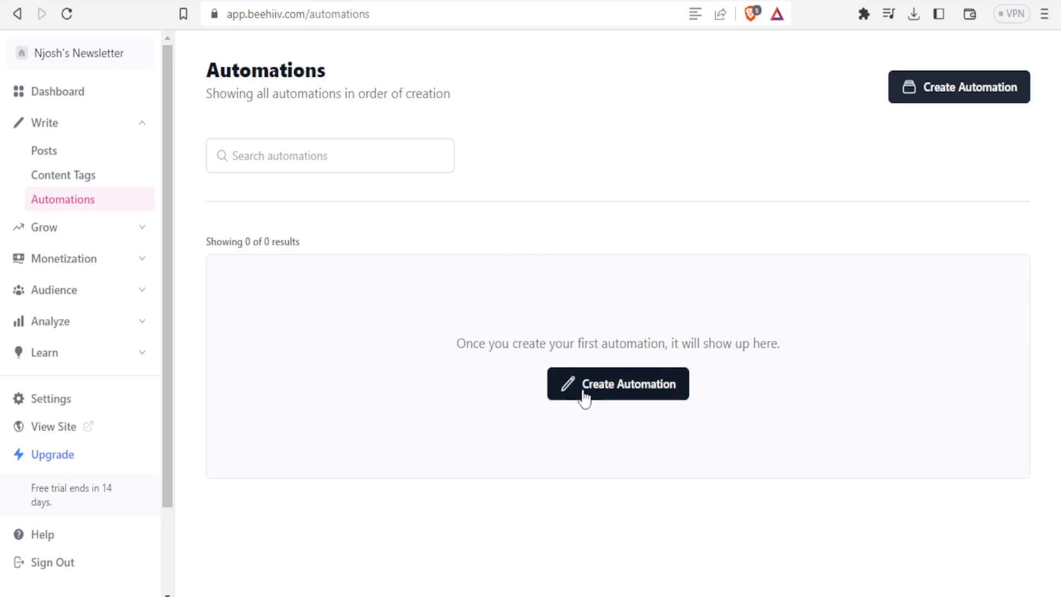
{"action": "left_click", "coordinate": [612, 393]}
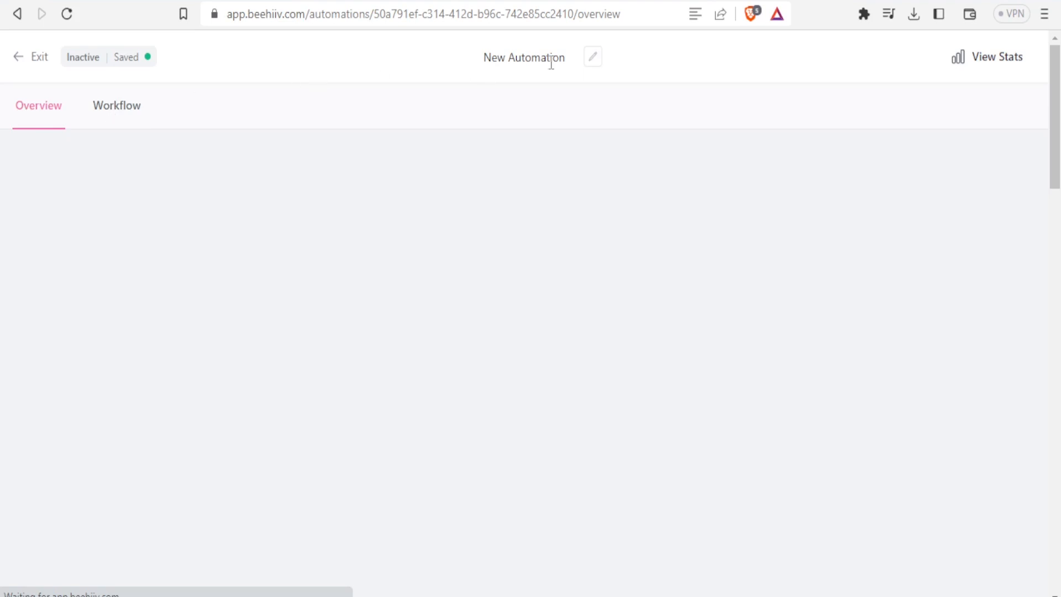
{"action": "left_click", "coordinate": [594, 58]}
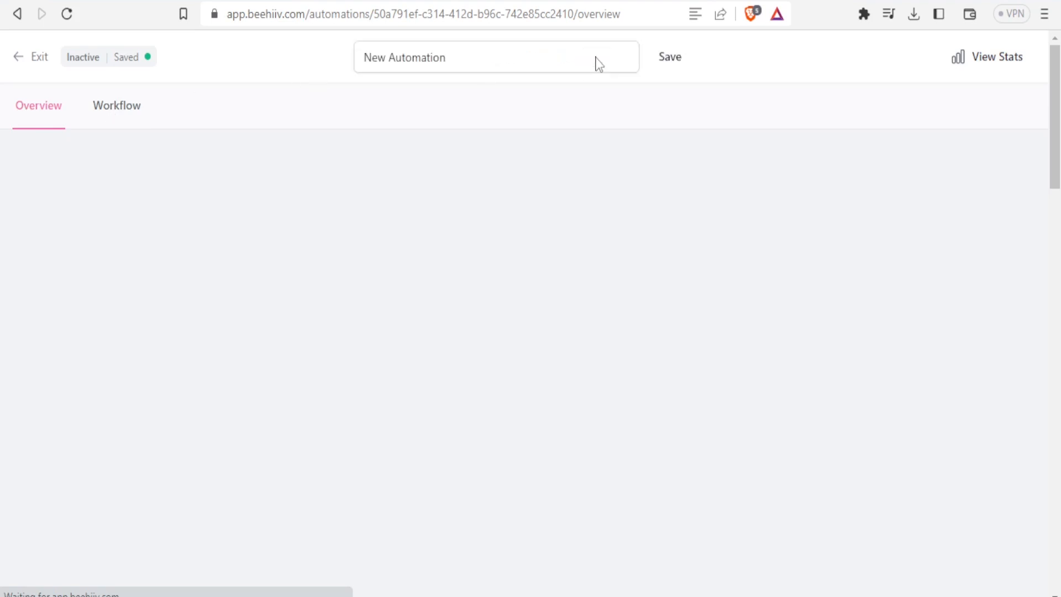
{"action": "left_click", "coordinate": [459, 60]}
{"action": "left_click_drag", "start_coordinate": [459, 61], "coordinate": [344, 60]}
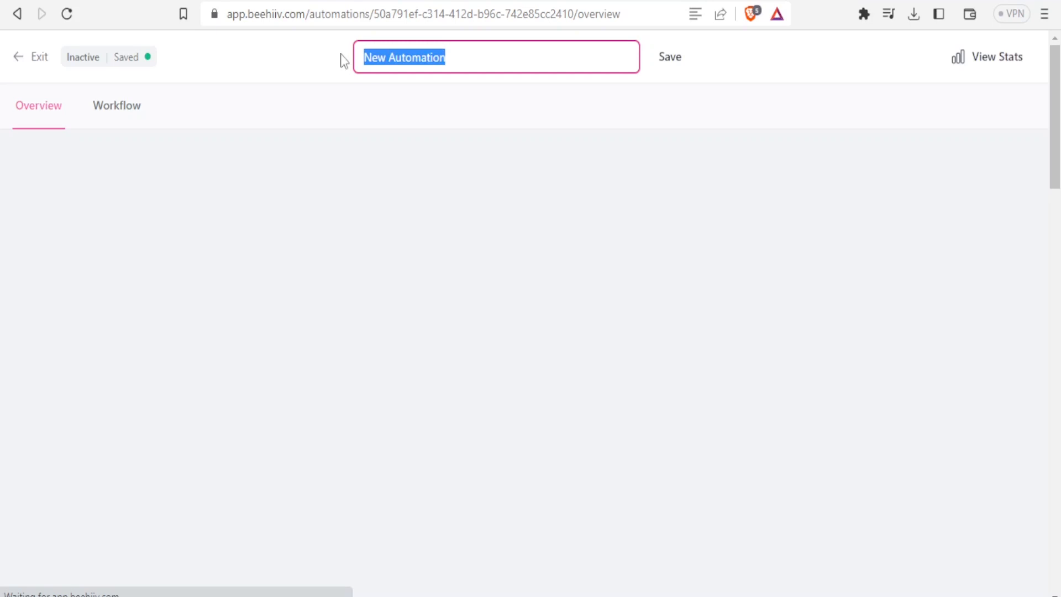
{"action": "key", "text": "BackSpace"}
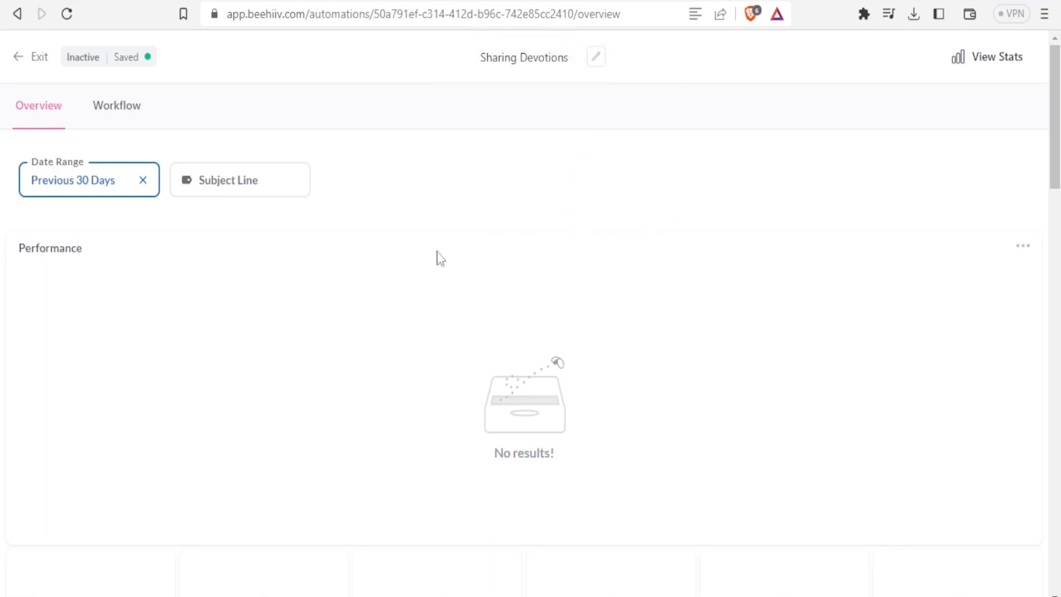
Try to filter the automation's overview by the subject line "Hello Beloved".
{"action": "left_click", "coordinate": [238, 186]}
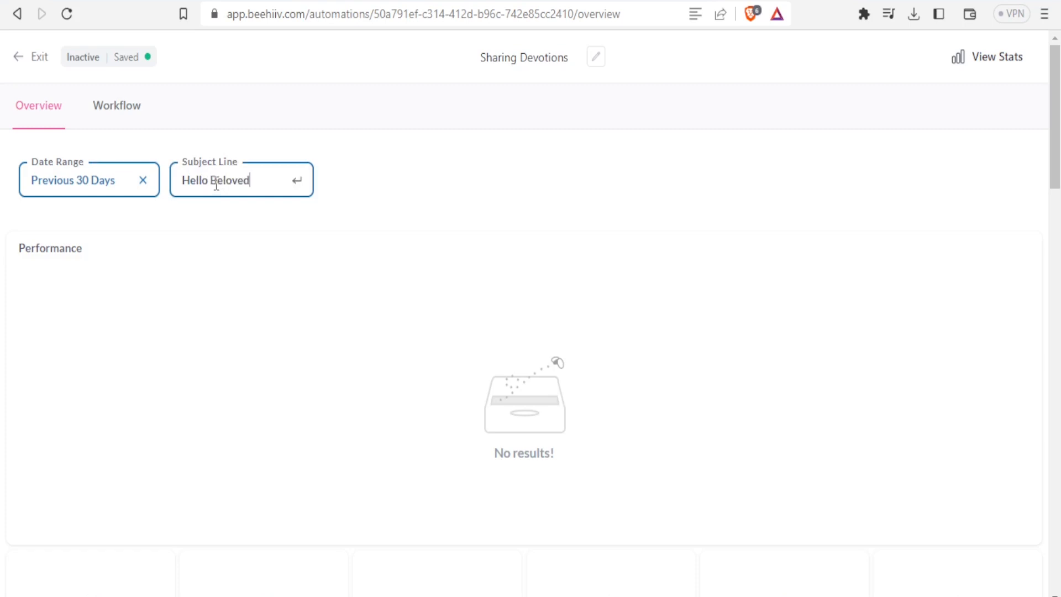
{"action": "left_click", "coordinate": [449, 208]}
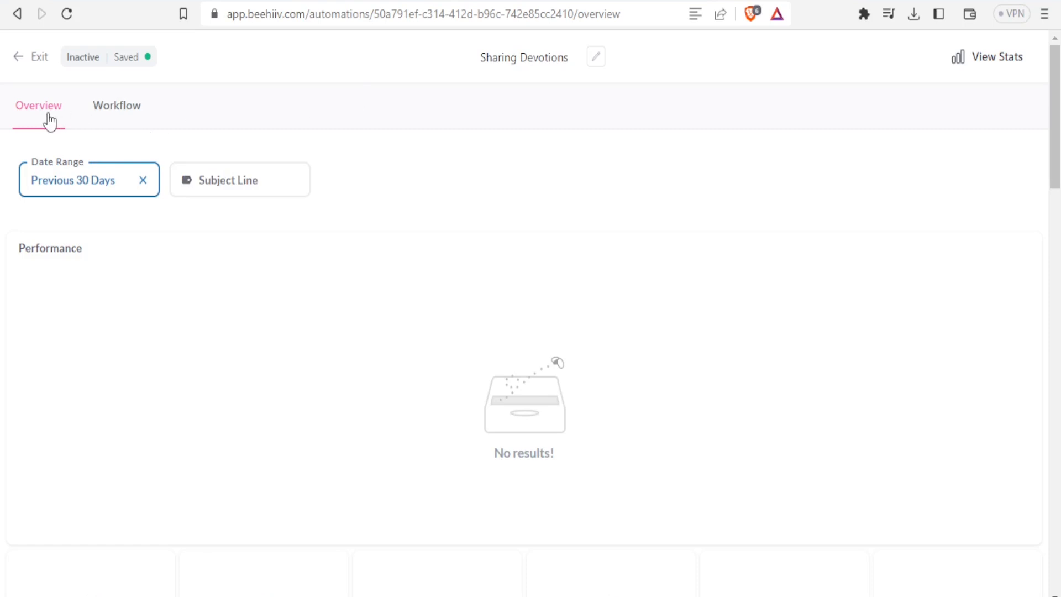
Add a trigger to the automation's workflow and set its type to Manual.
{"action": "left_click", "coordinate": [100, 108]}
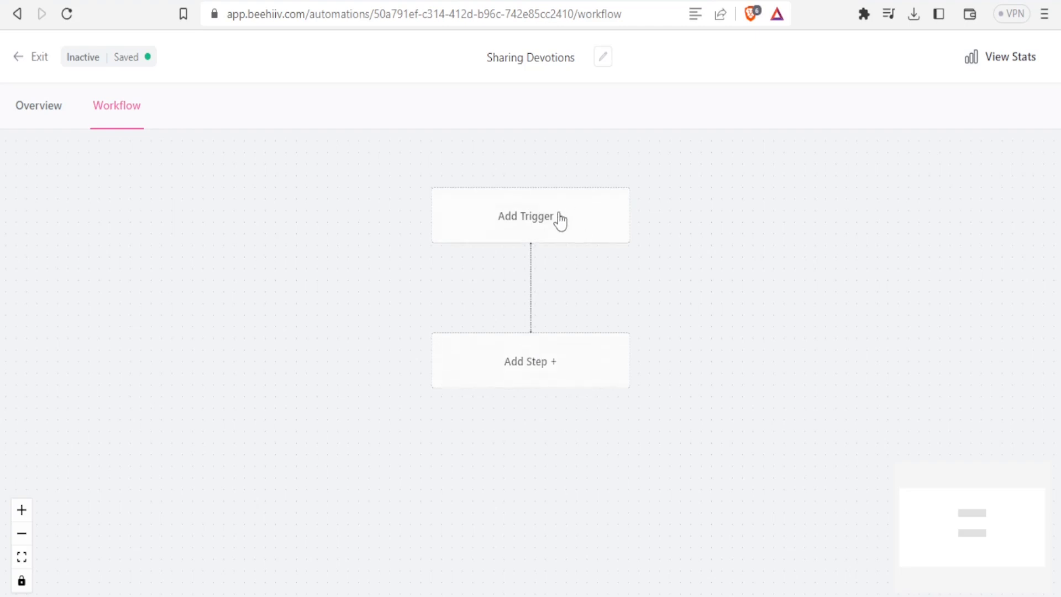
{"action": "left_click", "coordinate": [560, 221]}
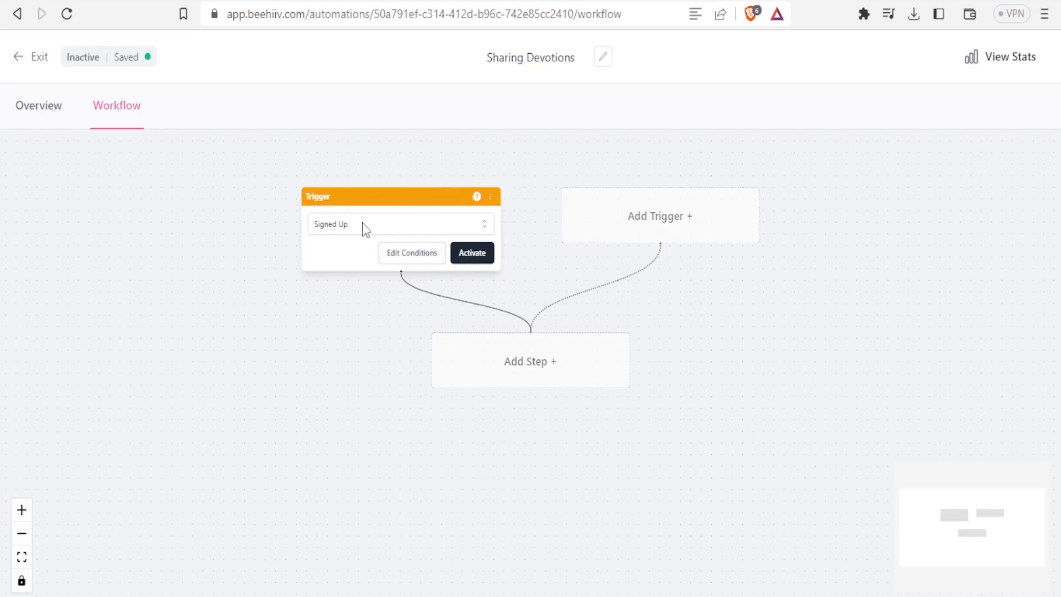
{"action": "left_click", "coordinate": [488, 234]}
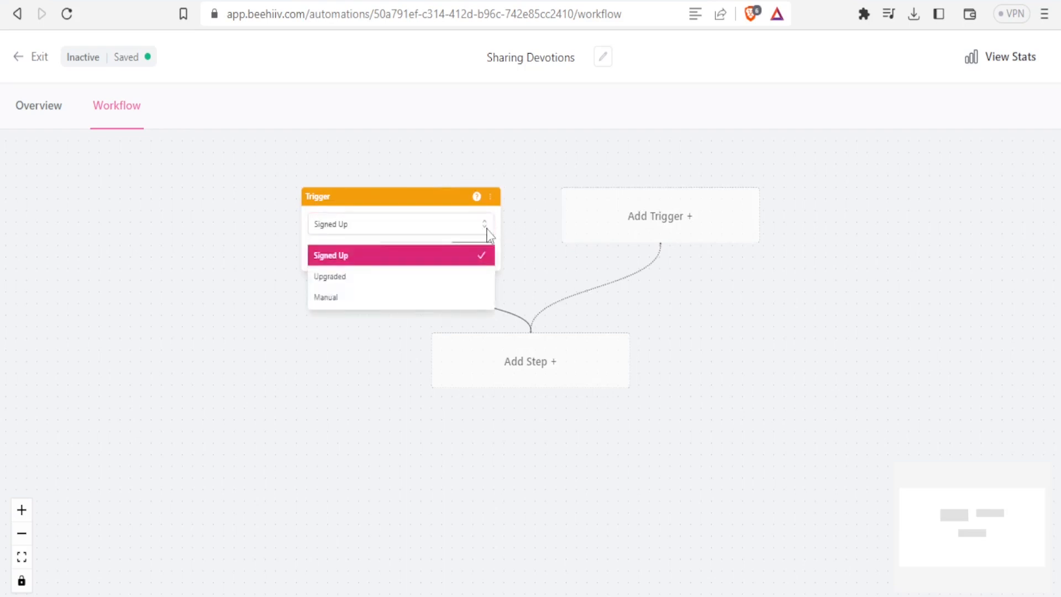
{"action": "left_click", "coordinate": [337, 293]}
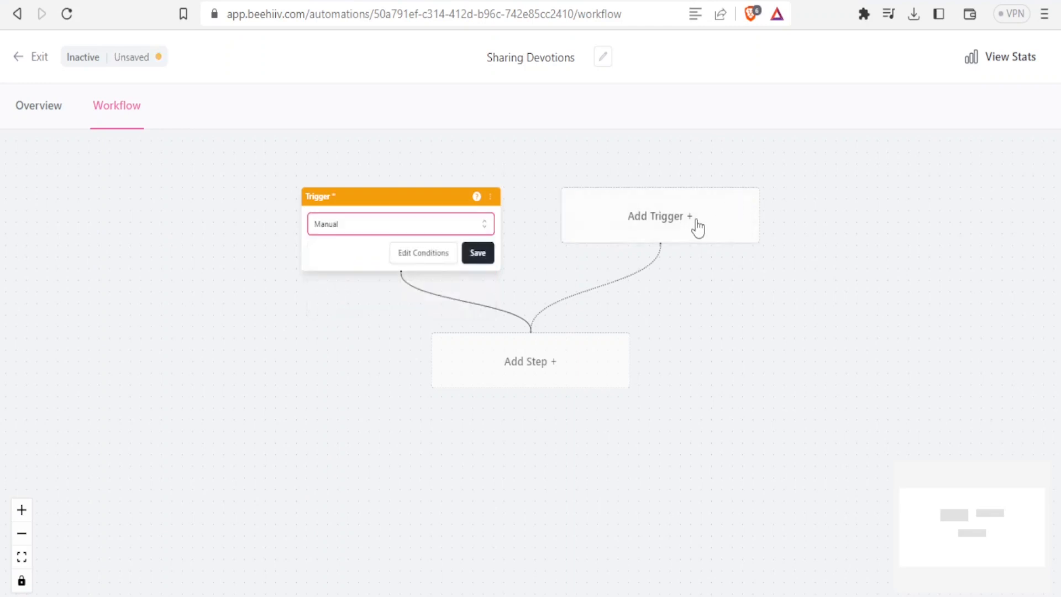
Add a Send Email step to the workflow, try to activate it, and exit the automation.
{"action": "left_click", "coordinate": [559, 363]}
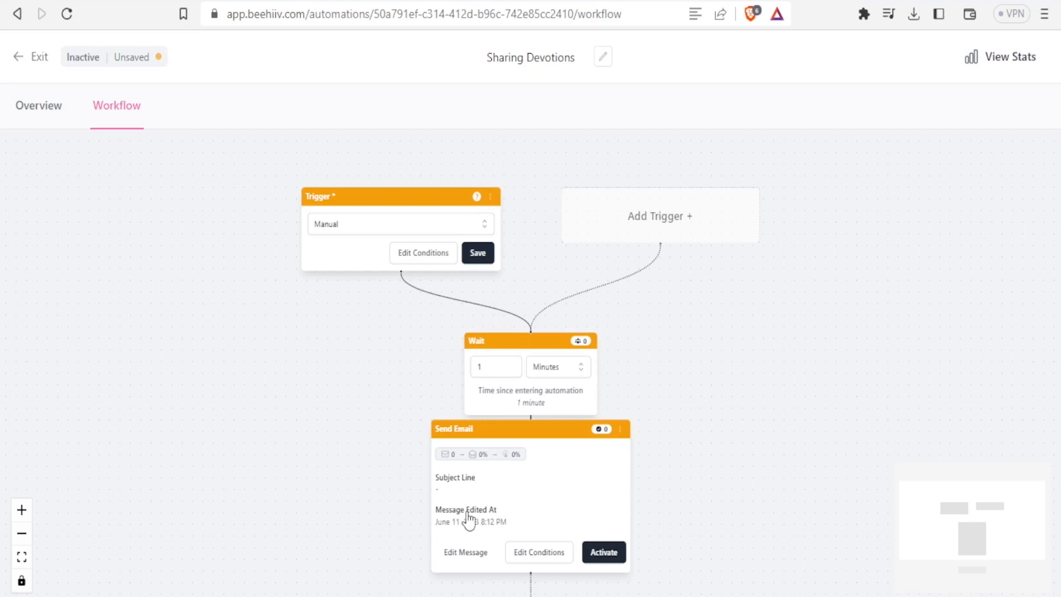
{"action": "left_click", "coordinate": [604, 552]}
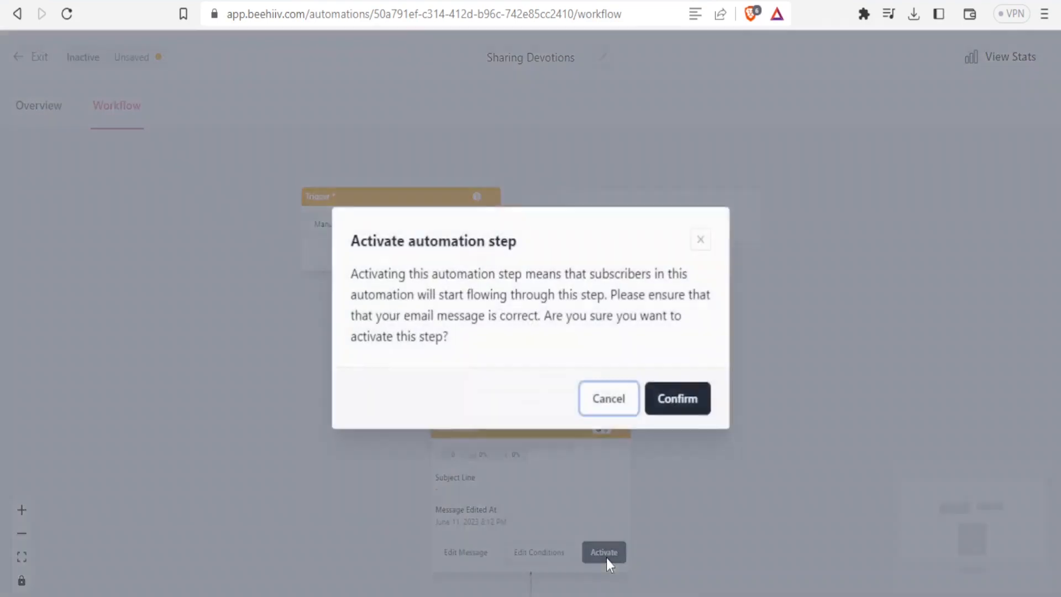
{"action": "left_click", "coordinate": [670, 406]}
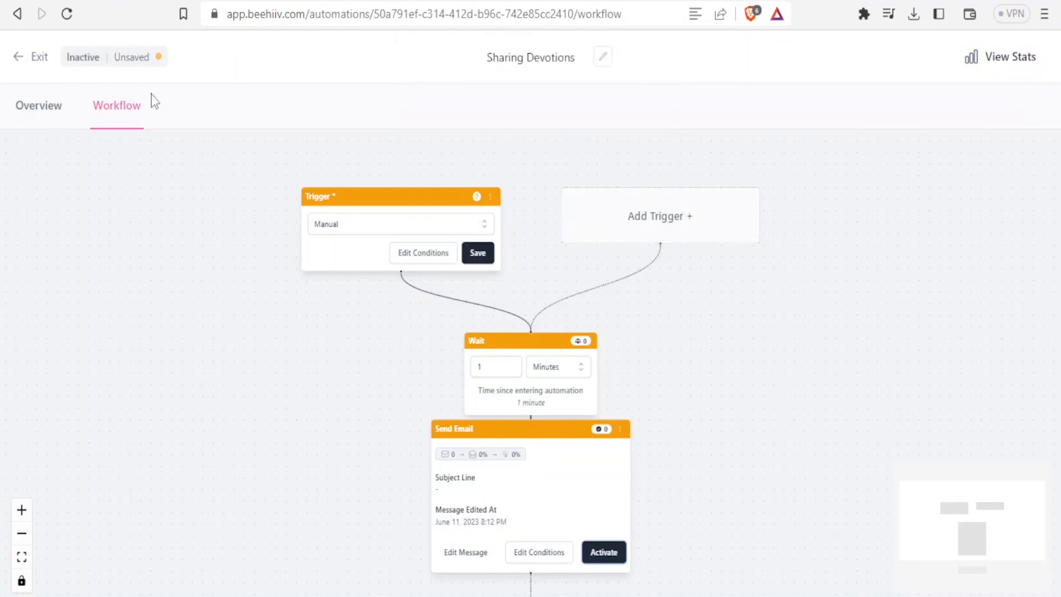
{"action": "left_click", "coordinate": [39, 57]}
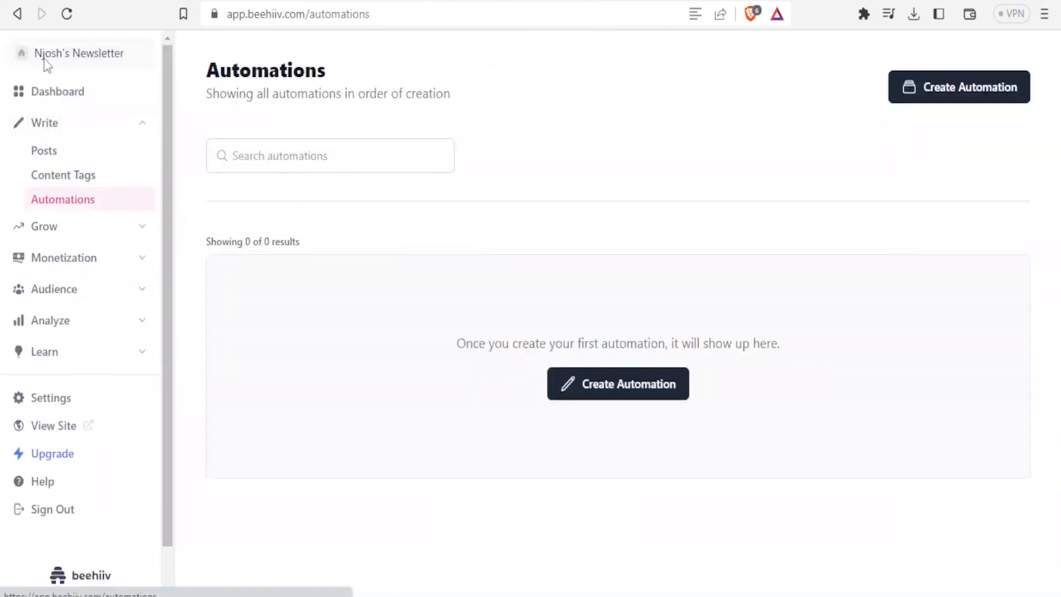
View the Referral Program's milestone configuration and the ad network page on monetizing a newsletter with sponsors.
{"action": "left_click", "coordinate": [58, 228]}
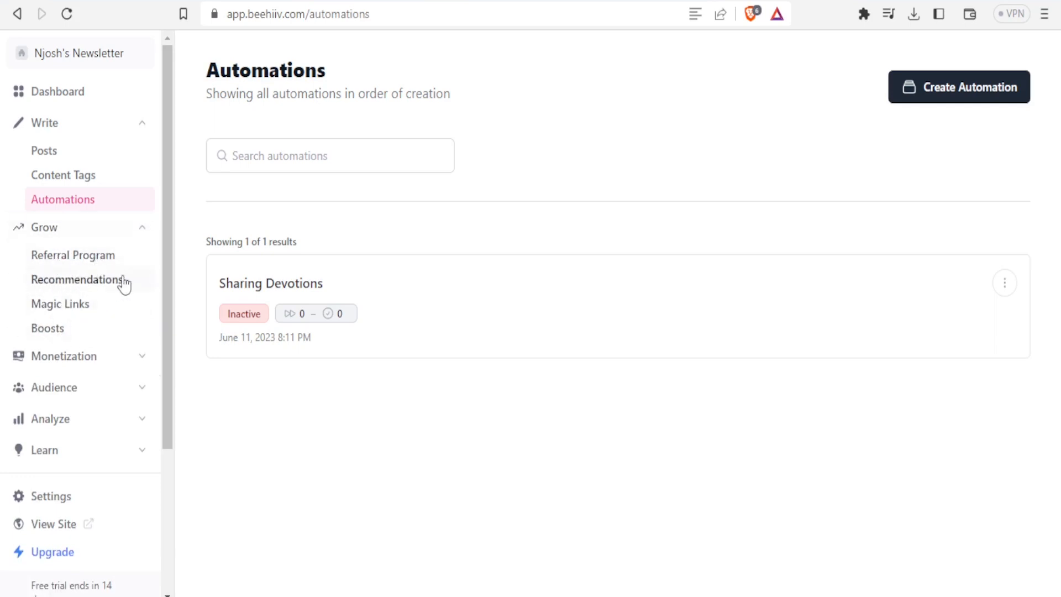
{"action": "left_click", "coordinate": [67, 255]}
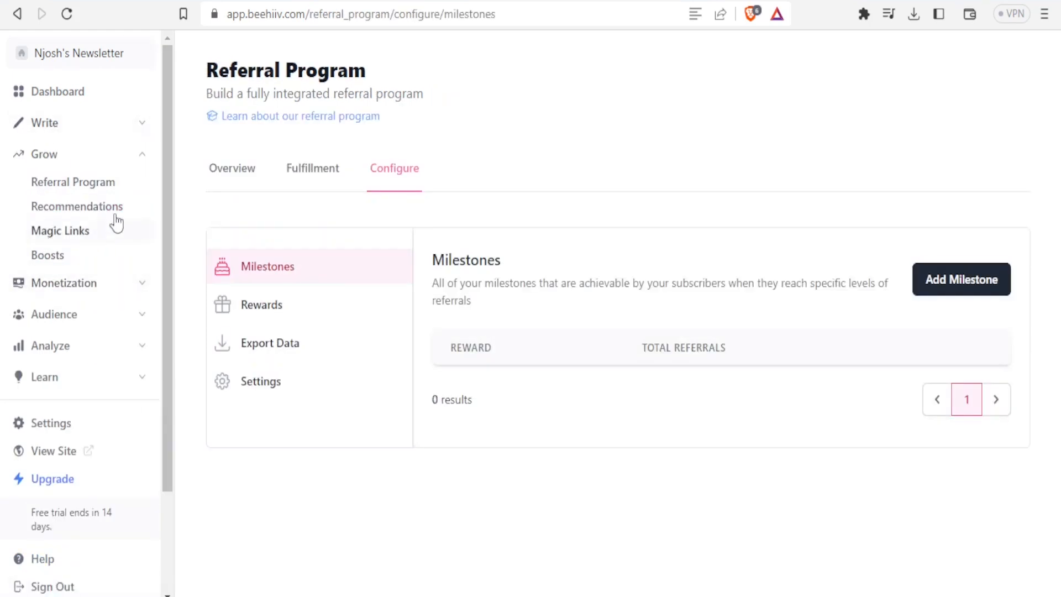
{"action": "left_click", "coordinate": [81, 286]}
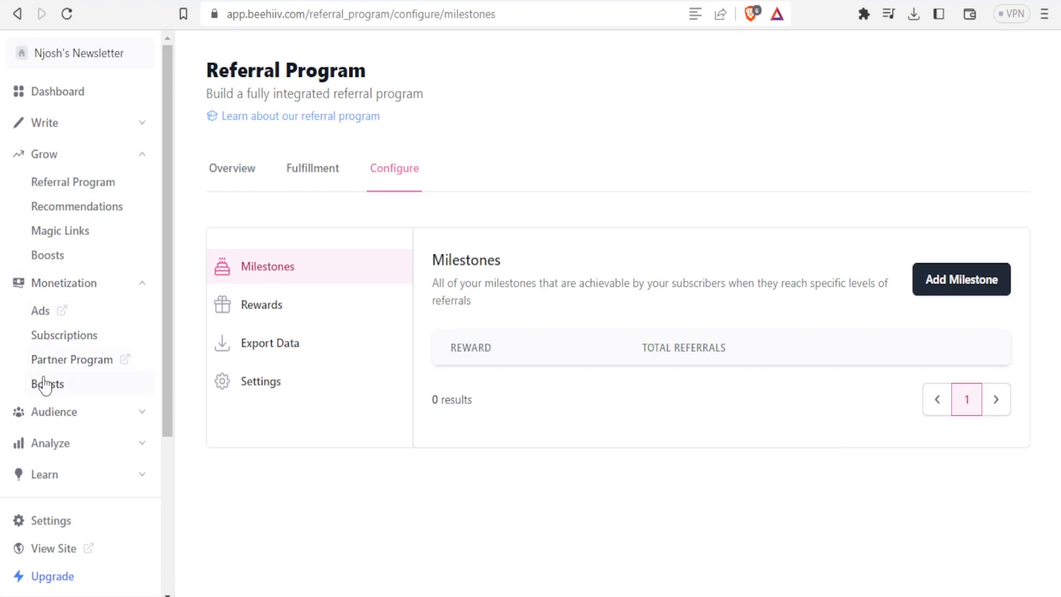
{"action": "left_click", "coordinate": [40, 311]}
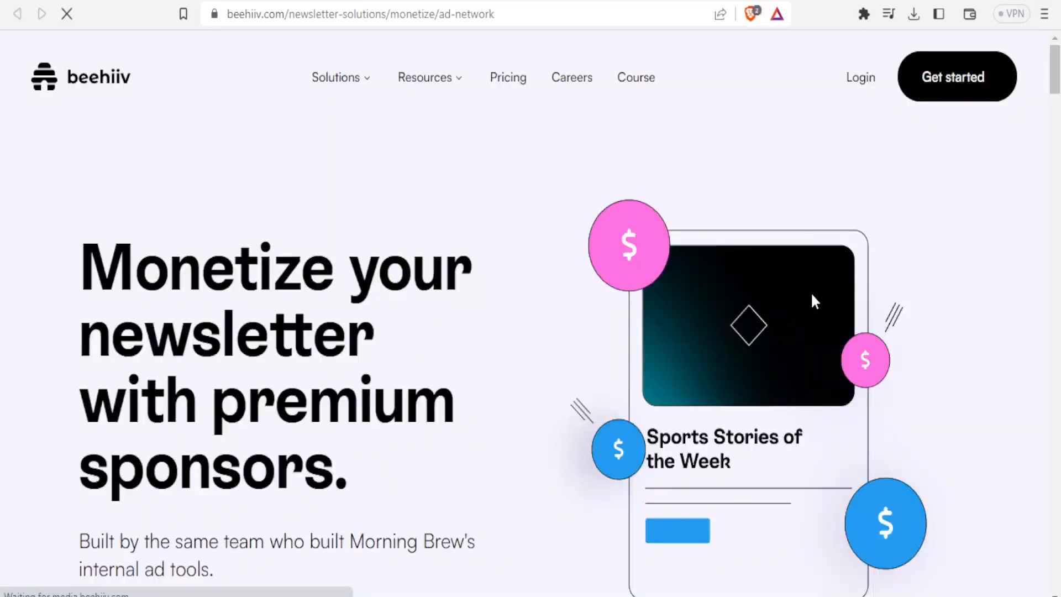
{"action": "left_click", "coordinate": [1056, 111]}
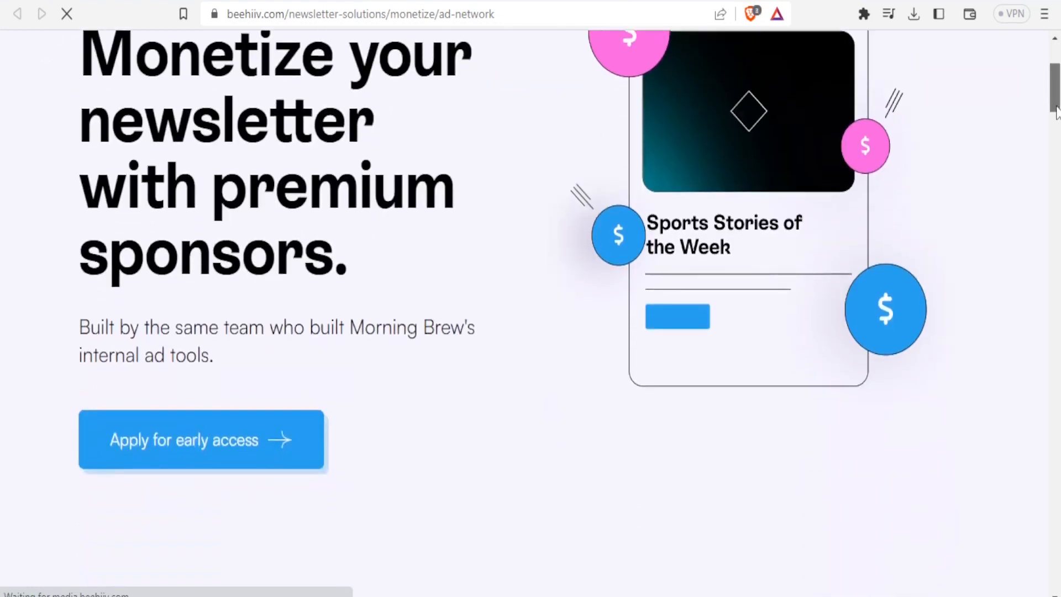
{"action": "scroll", "coordinate": [1055, 133], "scroll_direction": "up", "scroll_amount": 5}
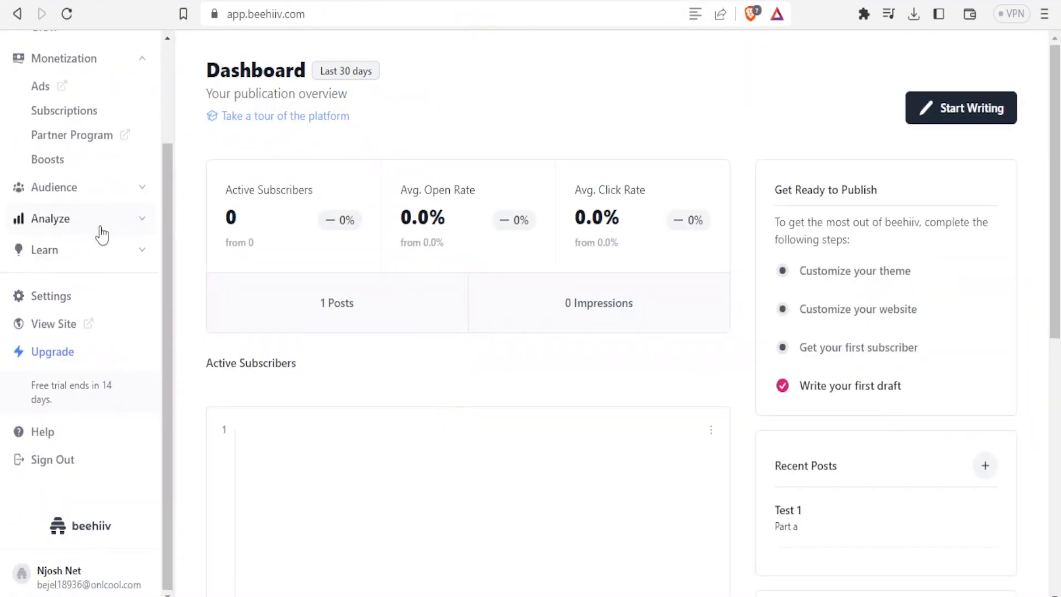
Open the Subscribers Report from the publication's analytics.
{"action": "left_click", "coordinate": [100, 226]}
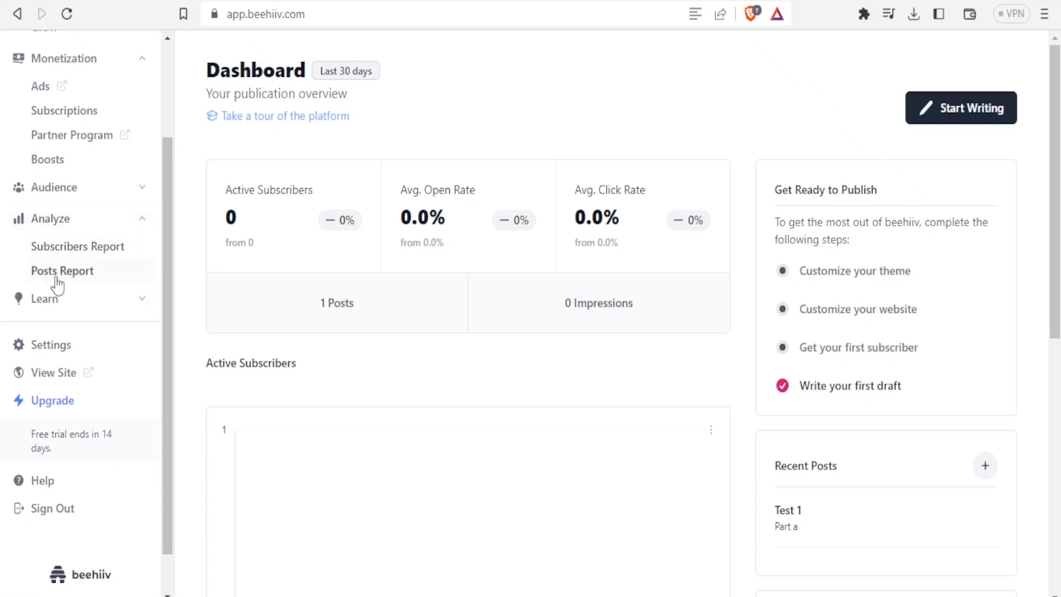
{"action": "left_click", "coordinate": [61, 256]}
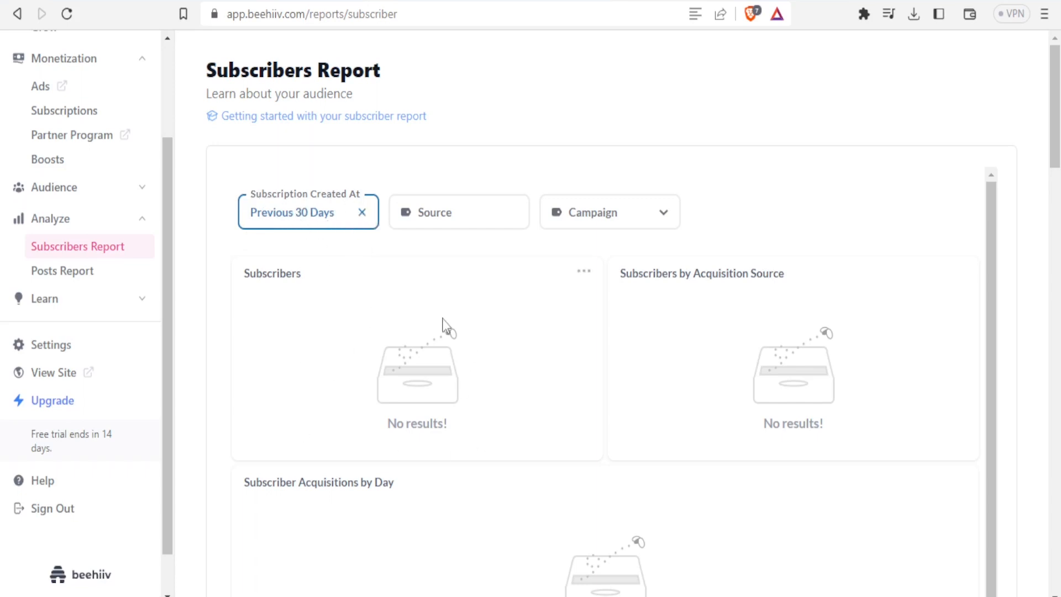
Look at the Source and Campaign filter options of the Subscribers Report.
{"action": "left_click", "coordinate": [447, 210]}
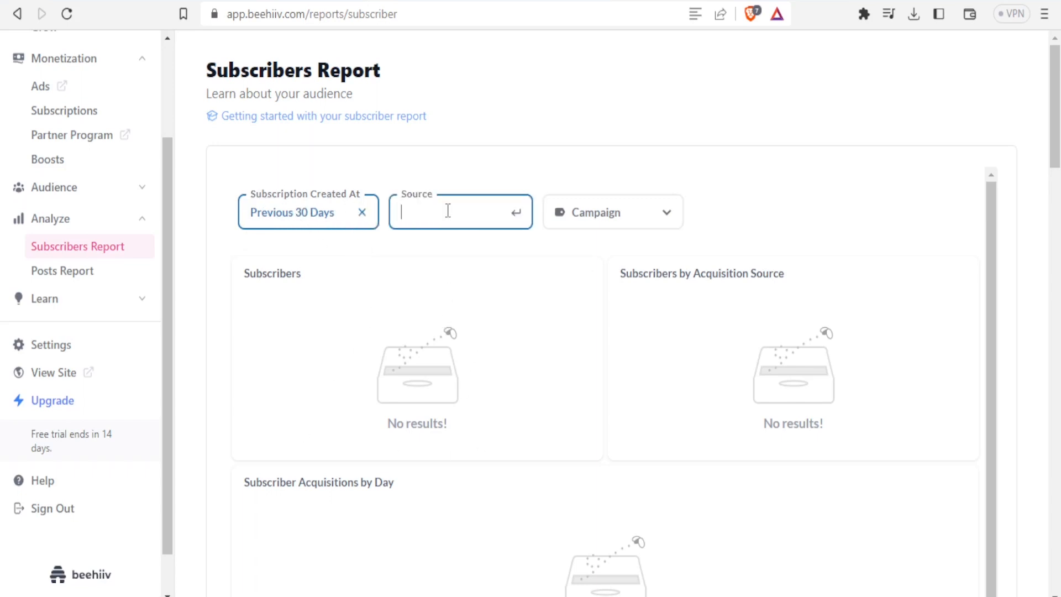
{"action": "left_click", "coordinate": [620, 219]}
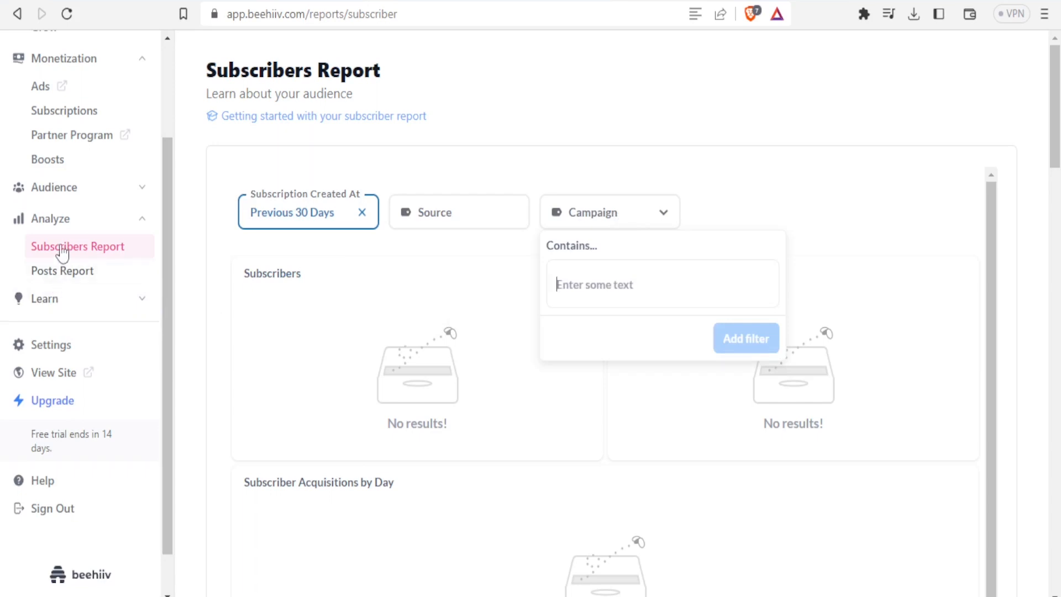
Open the Posts Report and review its delivery, open rate, click rate, unsubscribe and spam metrics.
{"action": "left_click", "coordinate": [60, 278]}
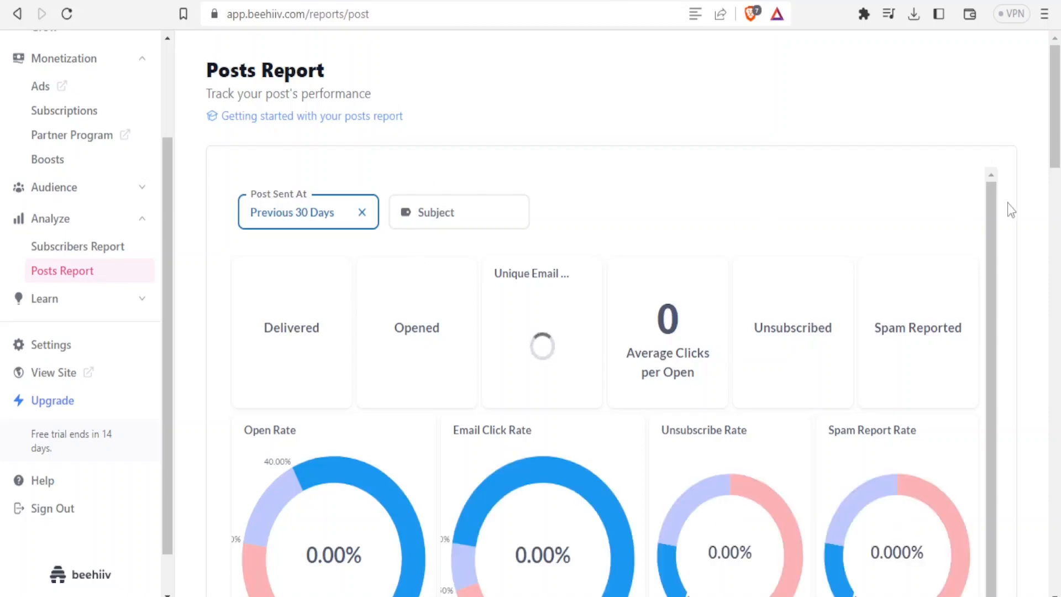
{"action": "mouse_move", "coordinate": [1053, 104]}
{"action": "left_mouse_down"}
{"action": "mouse_move", "coordinate": [1054, 140]}
{"action": "mouse_move", "coordinate": [1053, 117]}
{"action": "left_mouse_up"}
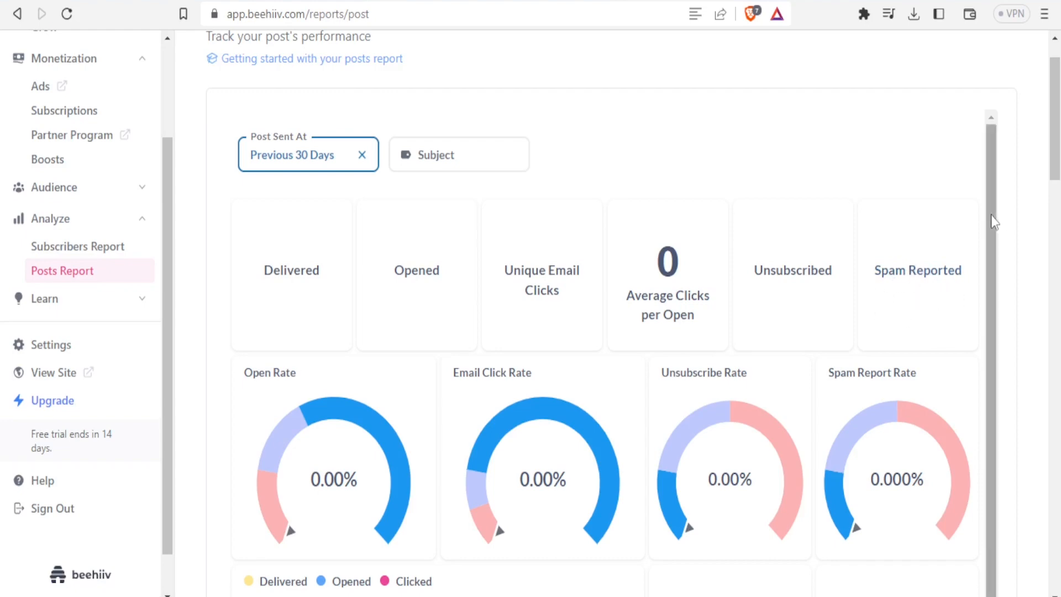
{"action": "scroll", "coordinate": [991, 216], "scroll_direction": "down", "scroll_amount": 1}
{"action": "scroll", "coordinate": [1057, 166], "scroll_direction": "down", "scroll_amount": 4}
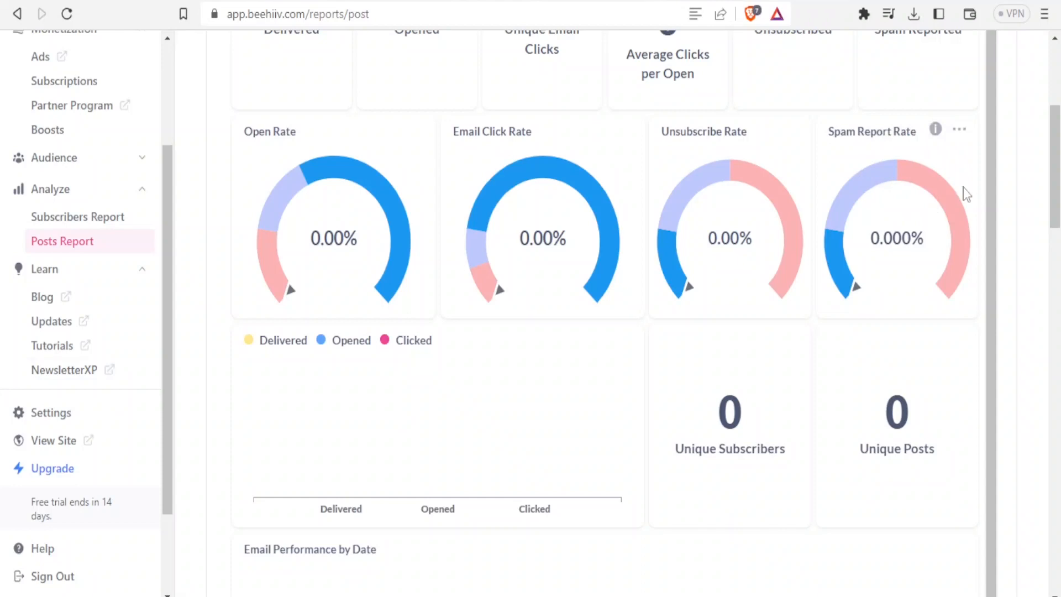
{"action": "left_click_drag", "start_coordinate": [1056, 177], "coordinate": [1057, 229]}
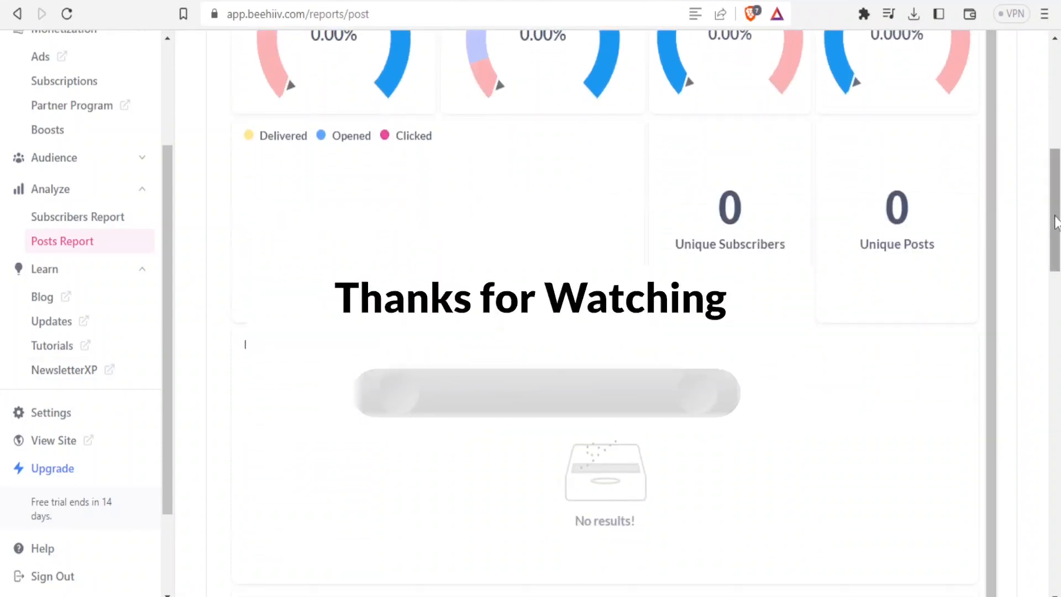
{"action": "scroll", "coordinate": [982, 235], "scroll_direction": "up", "scroll_amount": 10}
{"action": "left_click_drag", "start_coordinate": [164, 234], "coordinate": [165, 339]}
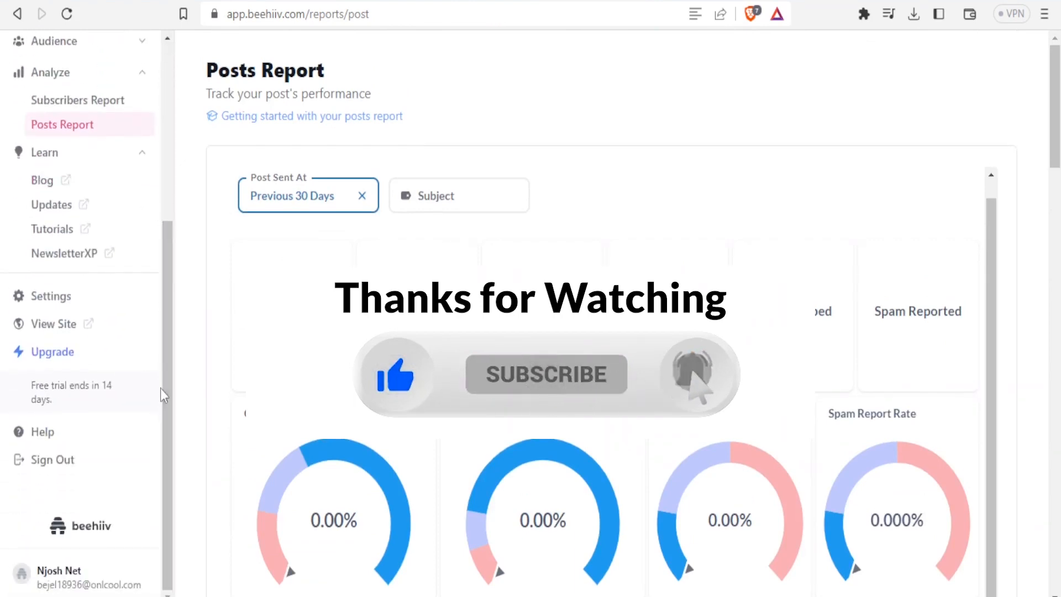